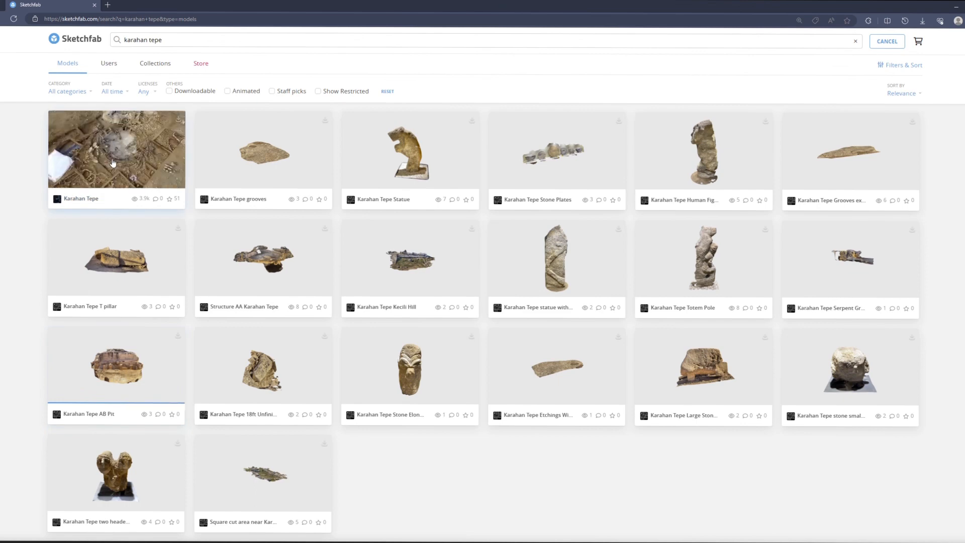
Step: Open the Karahan Tepe 3D model and examine its central enclosure, carved pit and surrounding excavation up close and from above
click(81, 199)
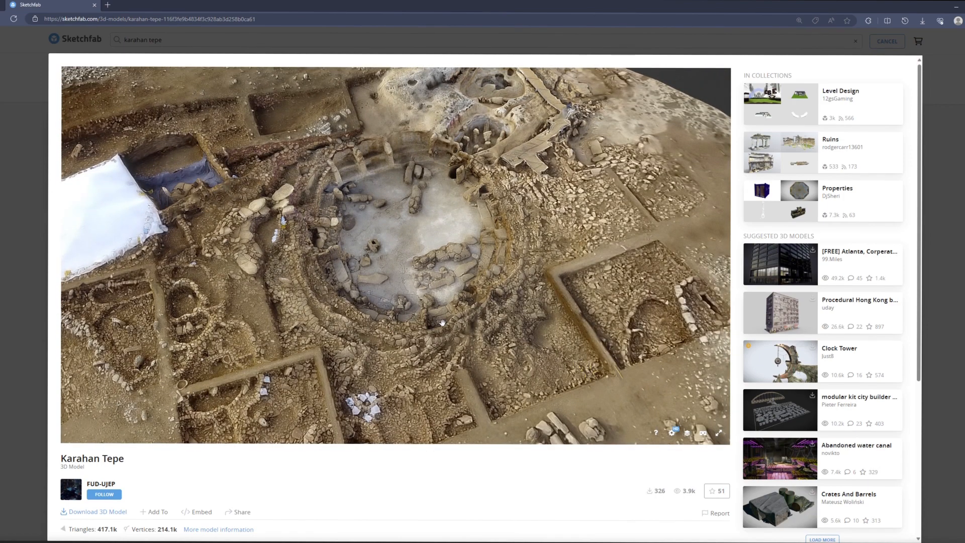
scroll(442, 322, up, 10)
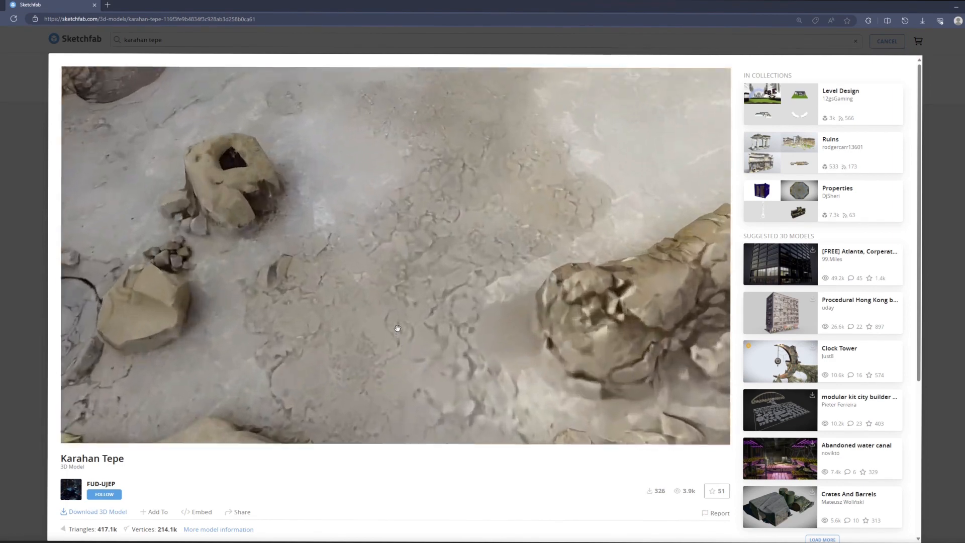
scroll(397, 313, down, 10)
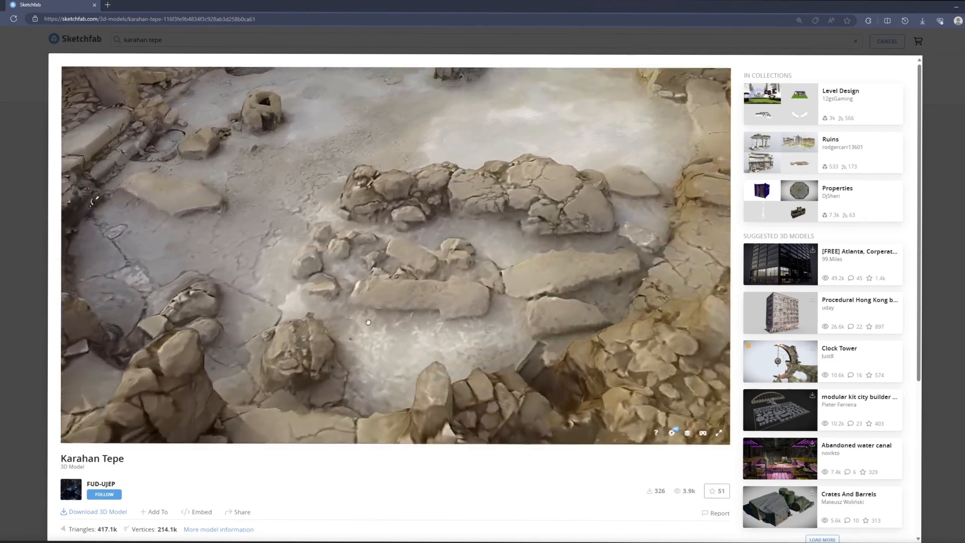
drag(368, 322, 424, 325)
scroll(333, 332, down, 3)
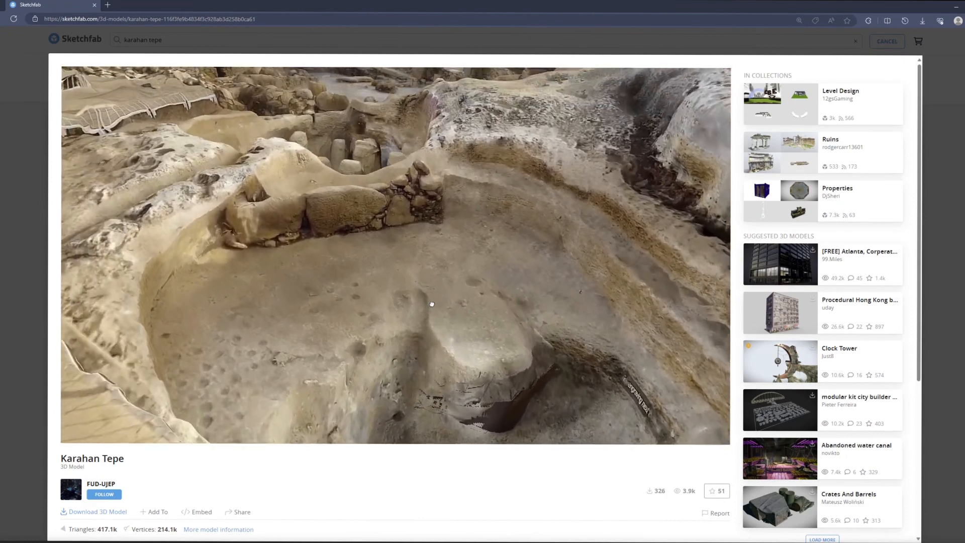
mouse_move(431, 304)
mouse_down()
mouse_move(421, 304)
mouse_move(440, 306)
mouse_move(430, 319)
mouse_move(315, 324)
mouse_move(298, 312)
mouse_up()
scroll(299, 311, down, 5)
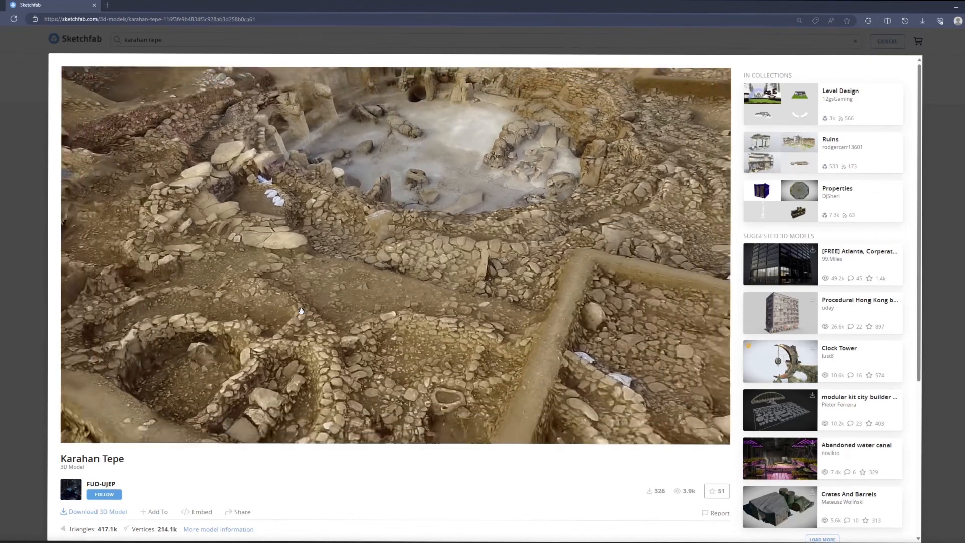
scroll(644, 434, down, 5)
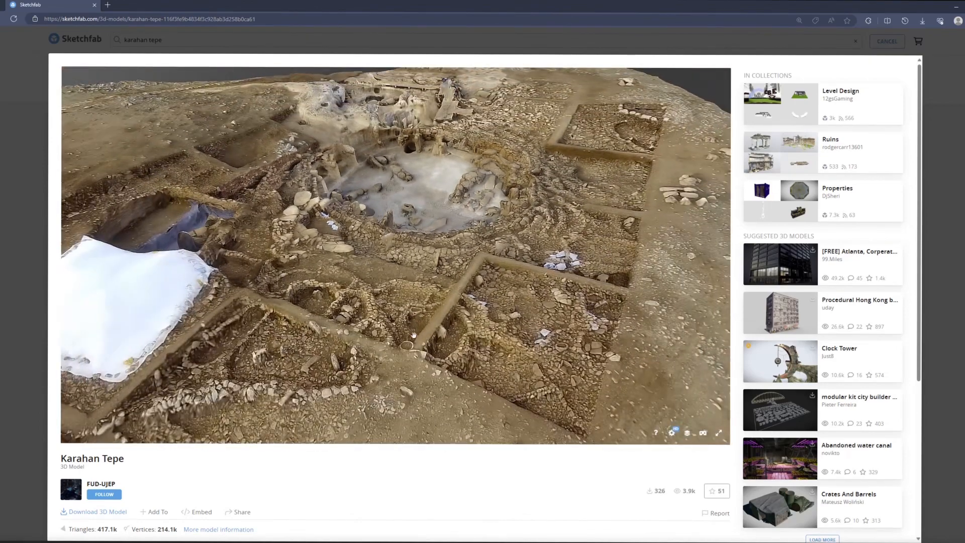
drag(645, 434, 506, 460)
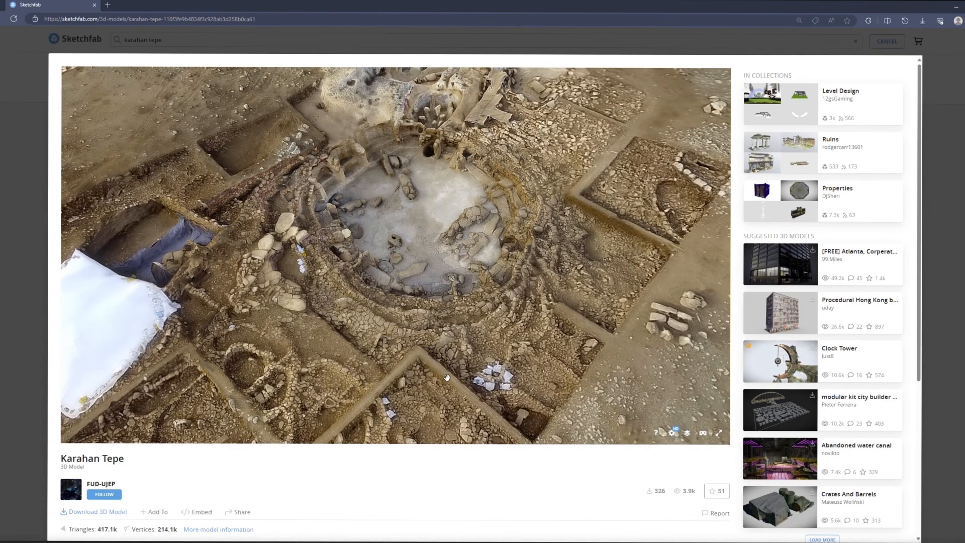
Step: Download the Karahan Tepe model in its original FBX format
scroll(366, 502, down, 3)
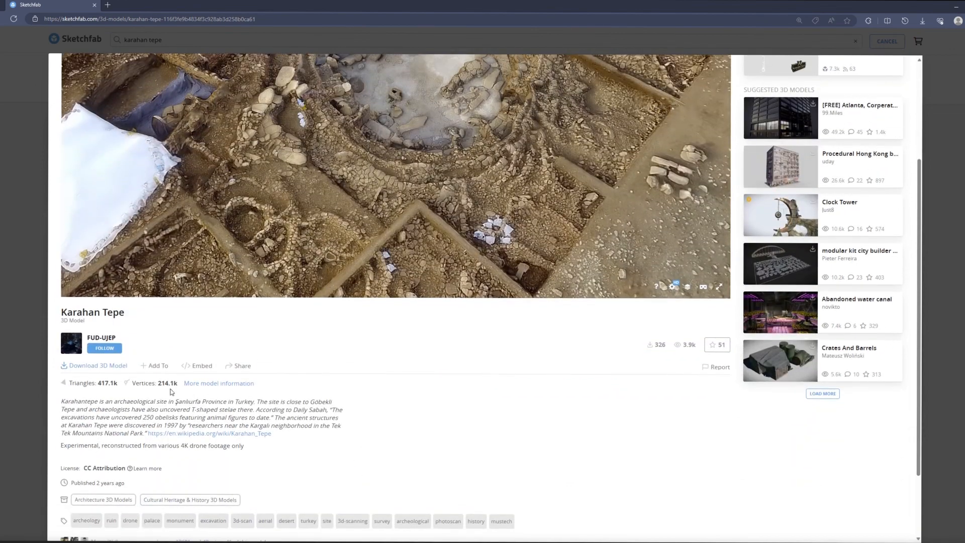
click(64, 369)
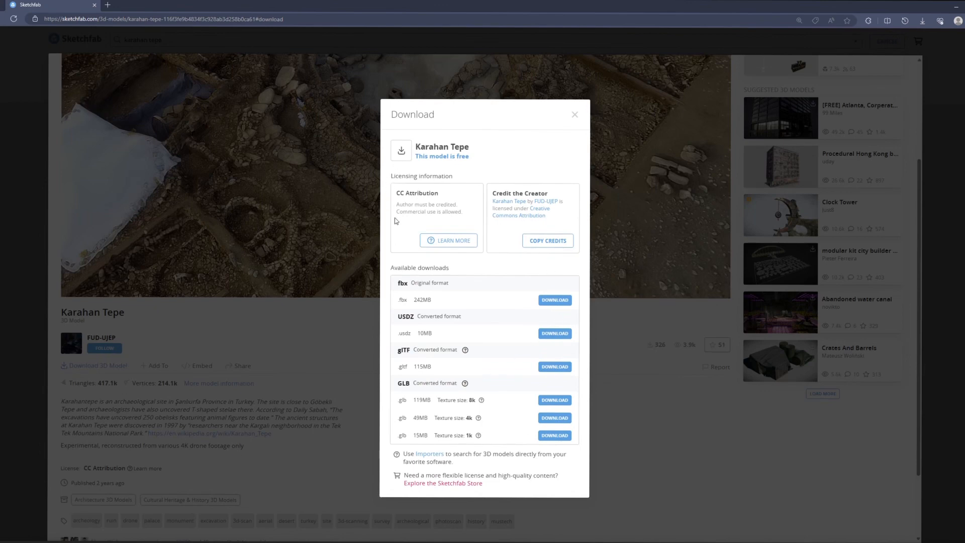
click(550, 302)
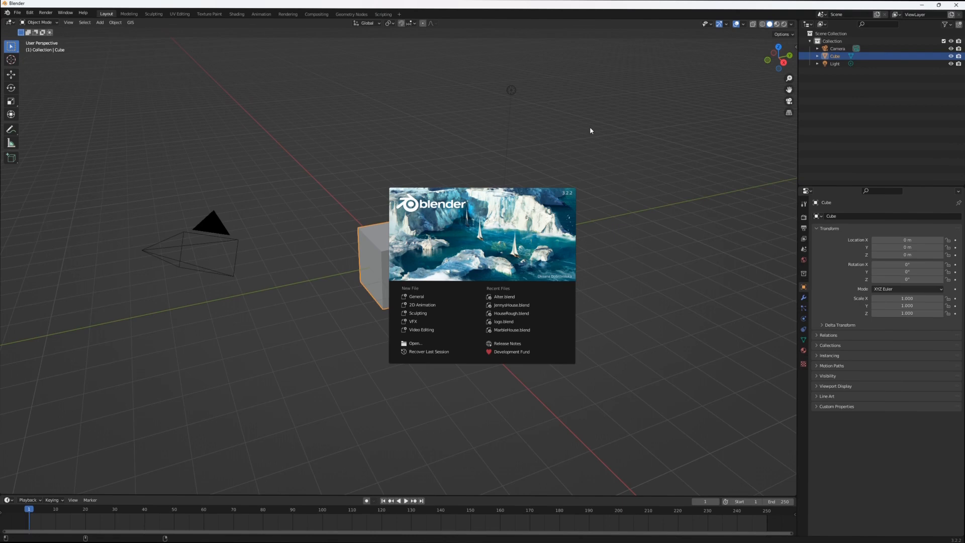
Step: Switch to Blender and delete the default light, cube and camera from the new scene
click(453, 140)
click(512, 90)
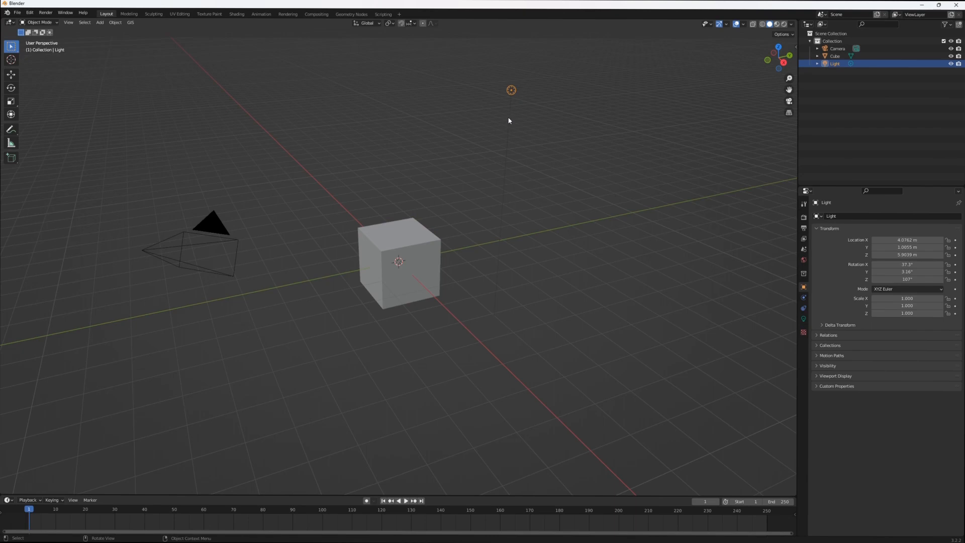
key(Delete)
click(422, 234)
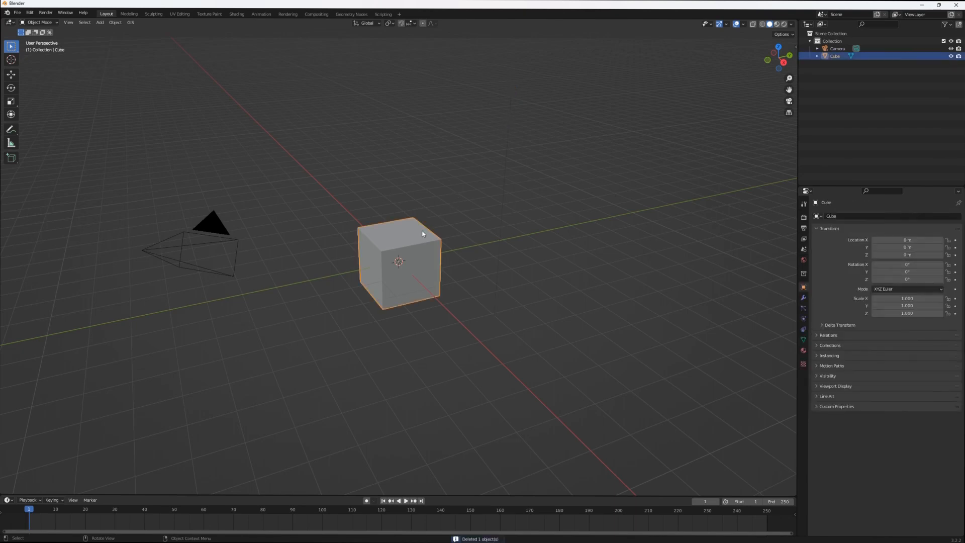
key(Delete)
click(211, 231)
key(Delete)
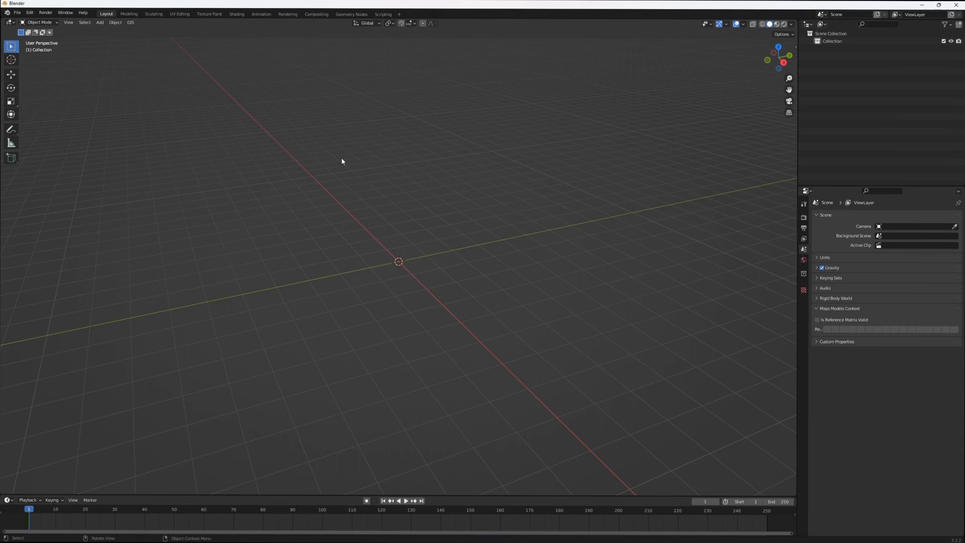
Step: Import the FBX file karahan.fbx from the source/karahan folder of the karahan-tepe download
click(18, 13)
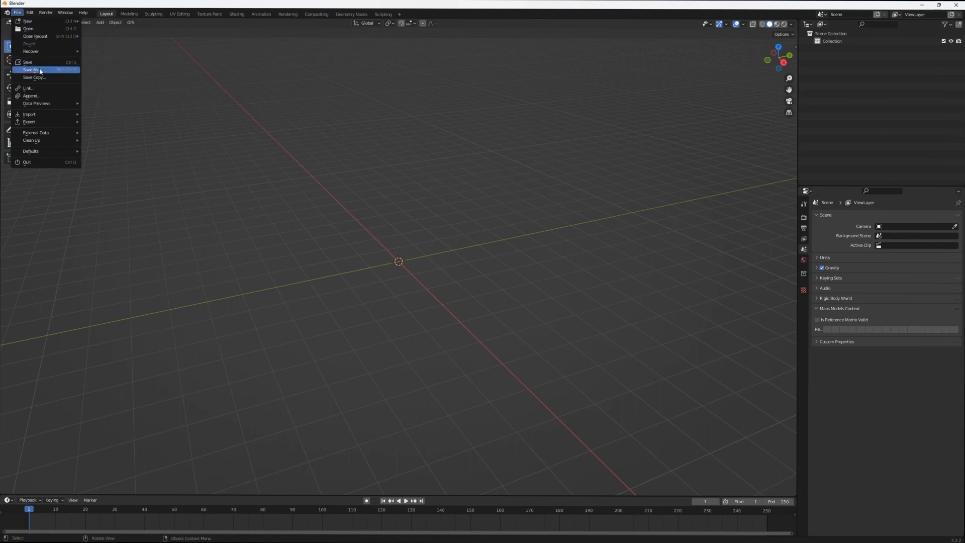
mouse_move(49, 113)
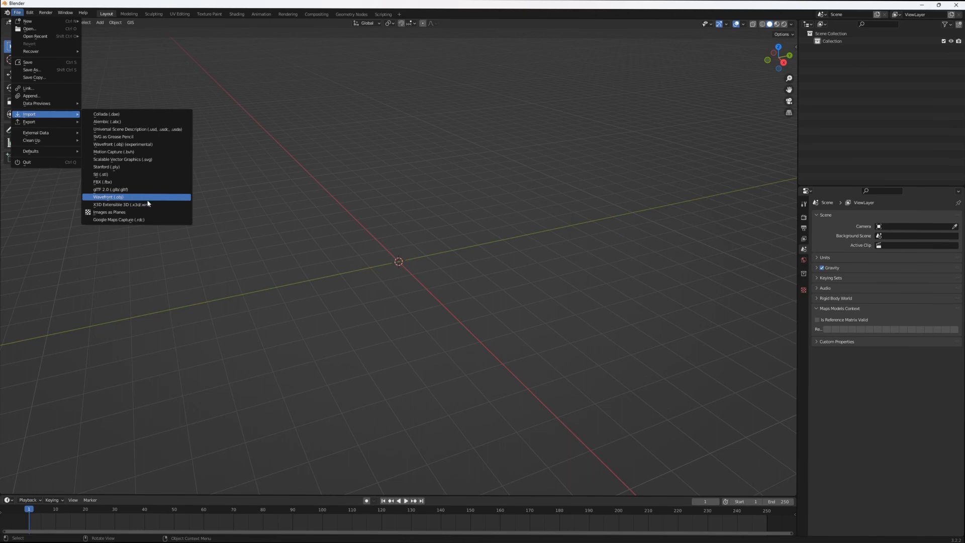
click(17, 12)
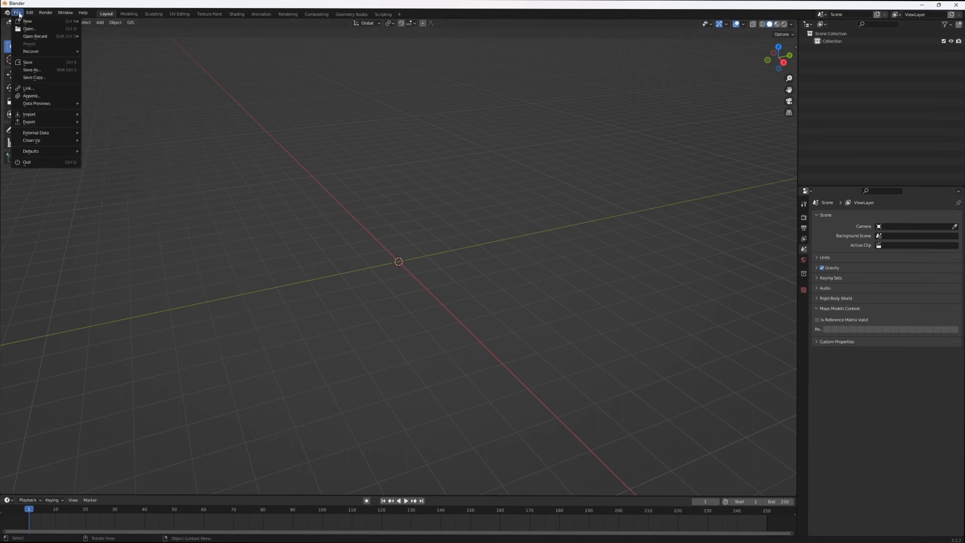
mouse_move(77, 118)
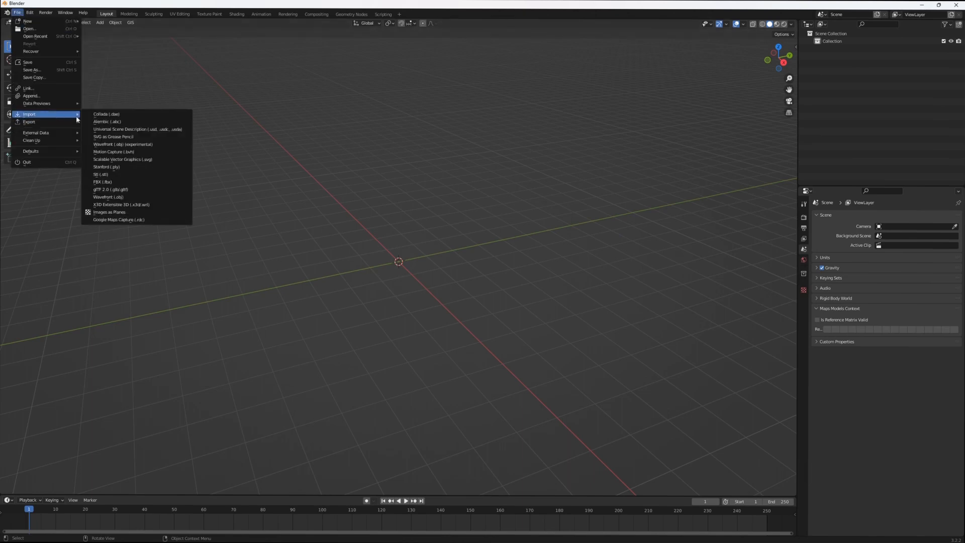
click(109, 181)
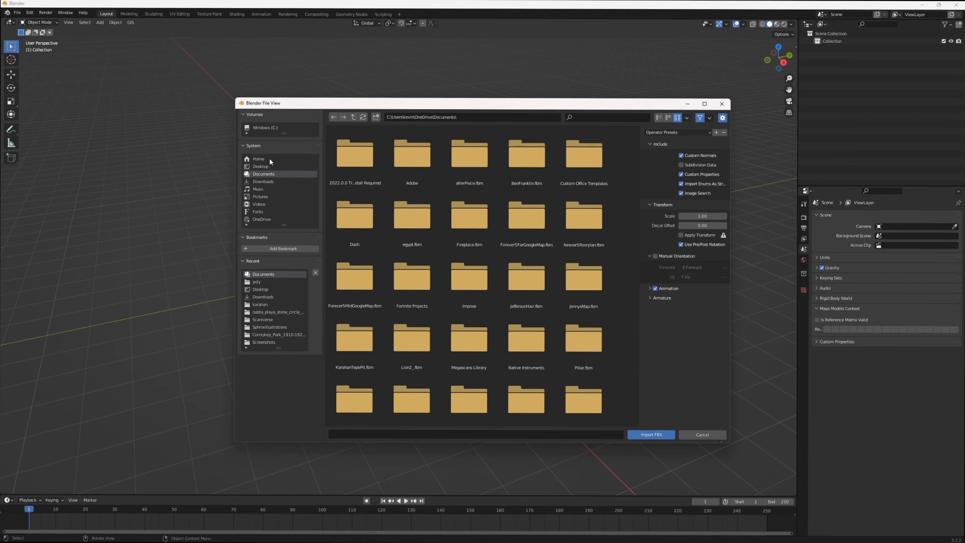
click(259, 181)
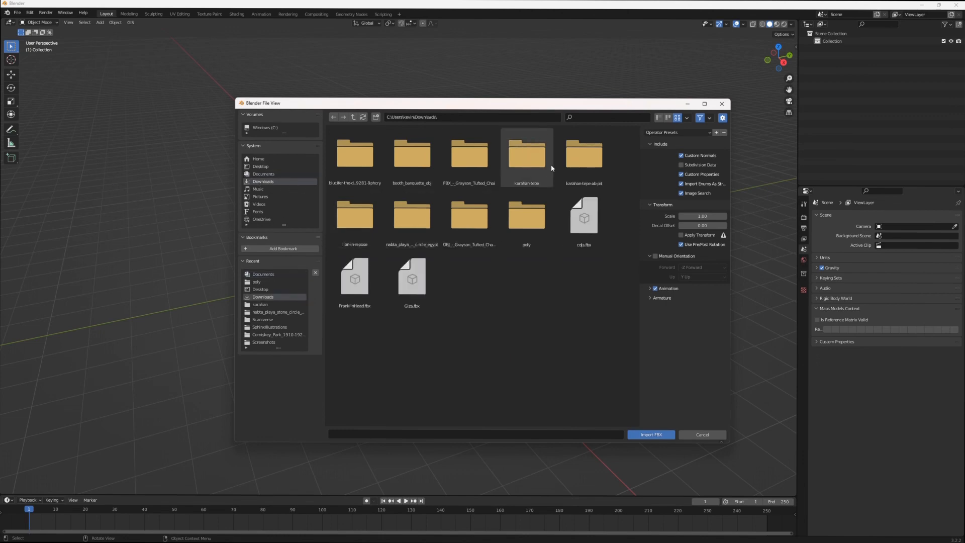
double_click(536, 158)
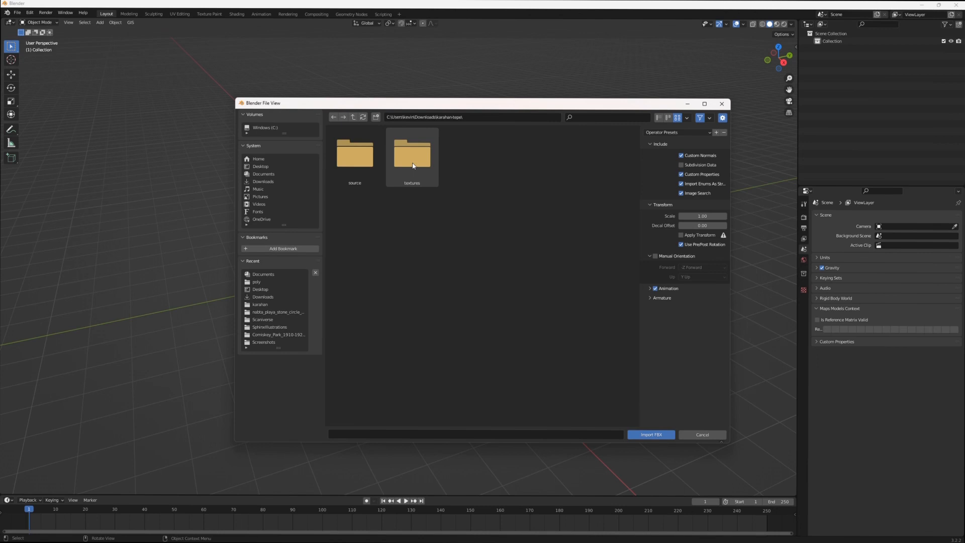
double_click(365, 151)
double_click(365, 157)
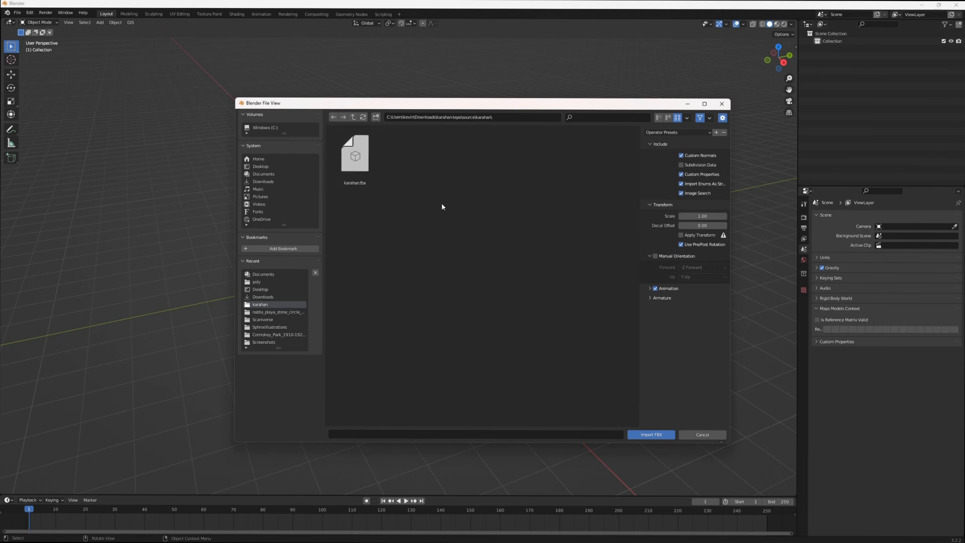
click(367, 176)
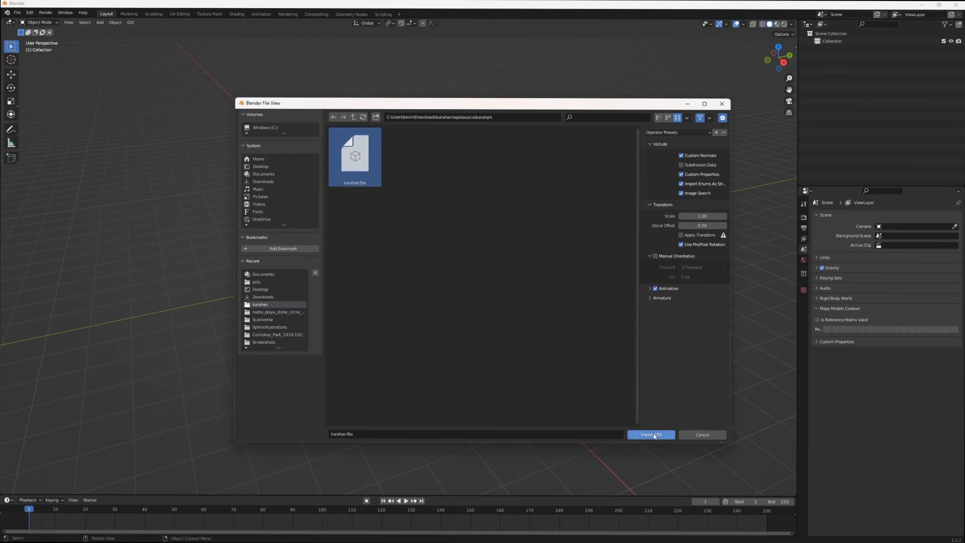
click(653, 435)
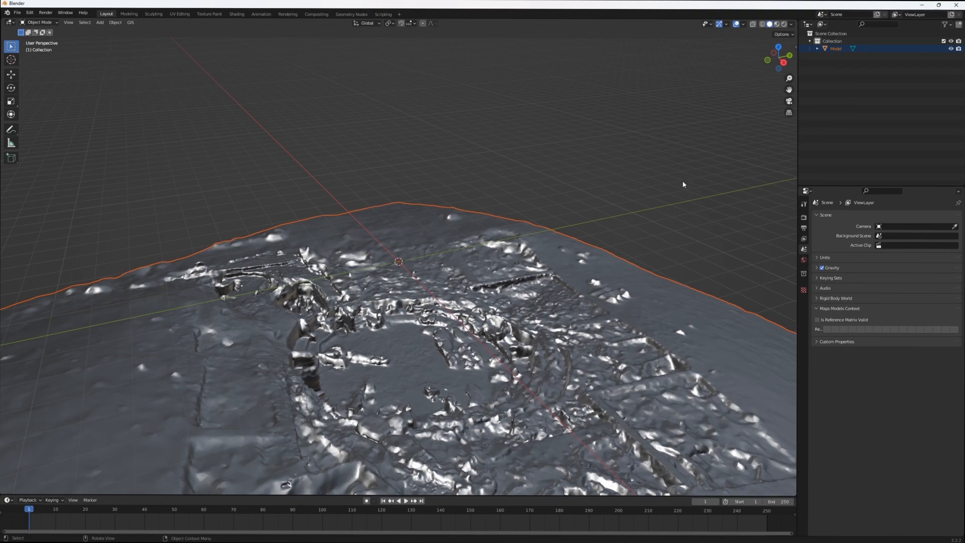
Step: Switch the viewport to Material Preview shading to show the imported terrain's textures
scroll(570, 218, down, 1)
middle_drag(533, 229, 491, 219)
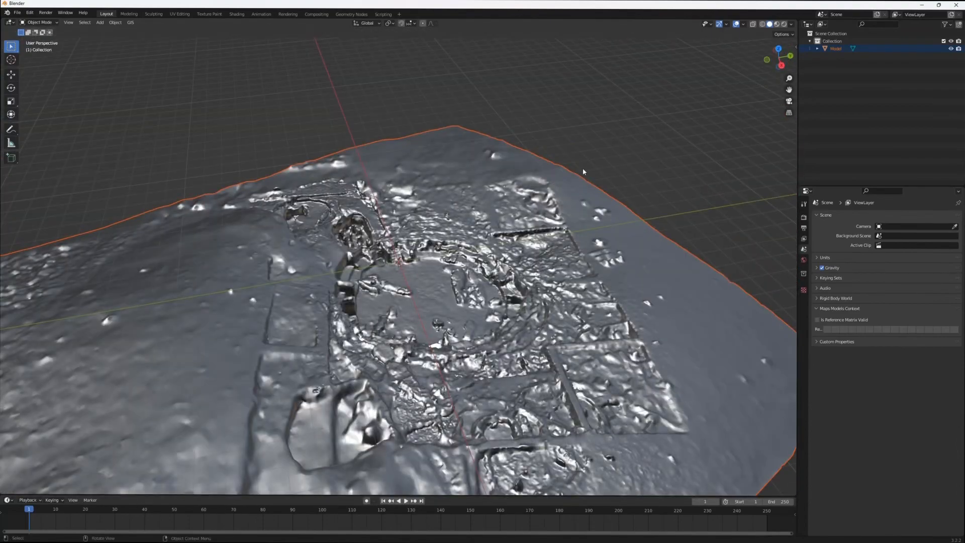
click(776, 24)
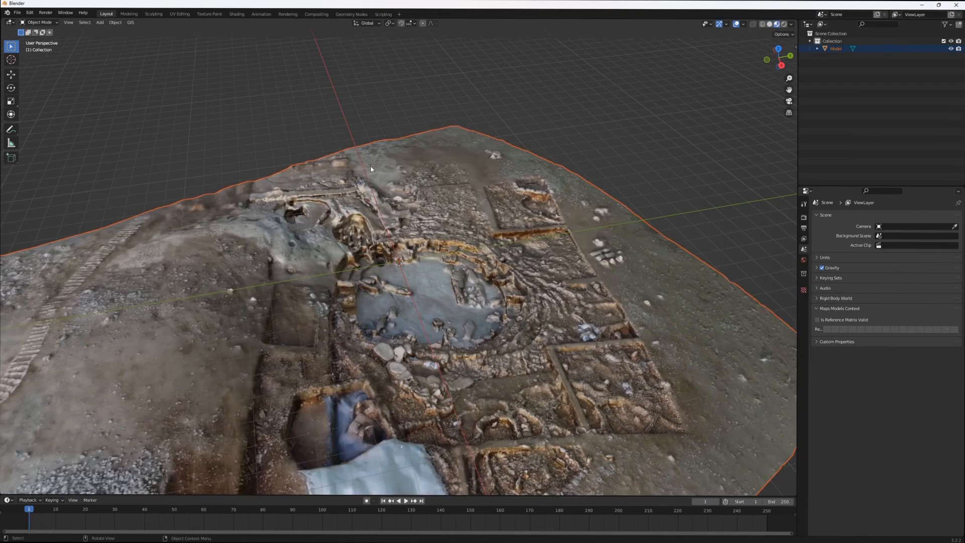
middle_drag(577, 217, 477, 269)
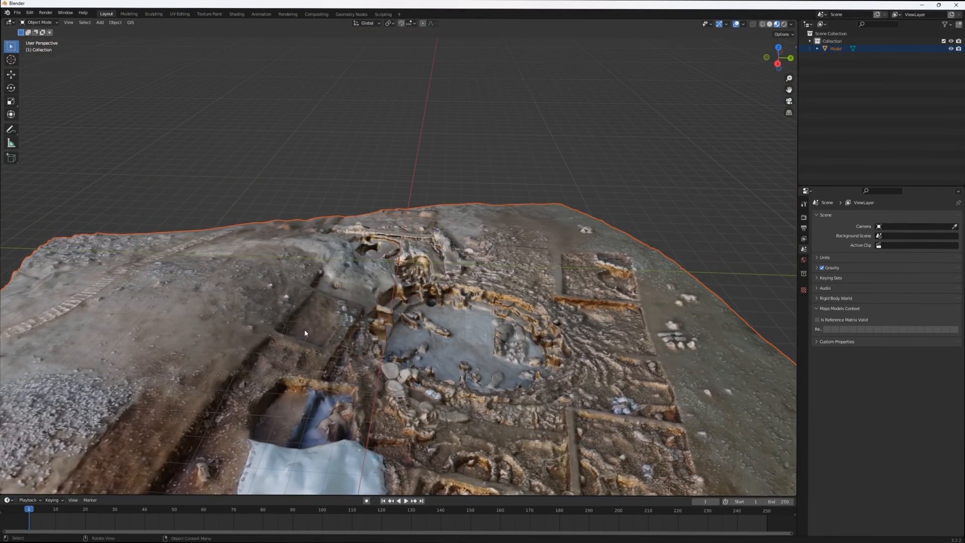
Step: Raise the imported model about 10.4 m along the Z axis with the Move tool and deselect it
click(11, 76)
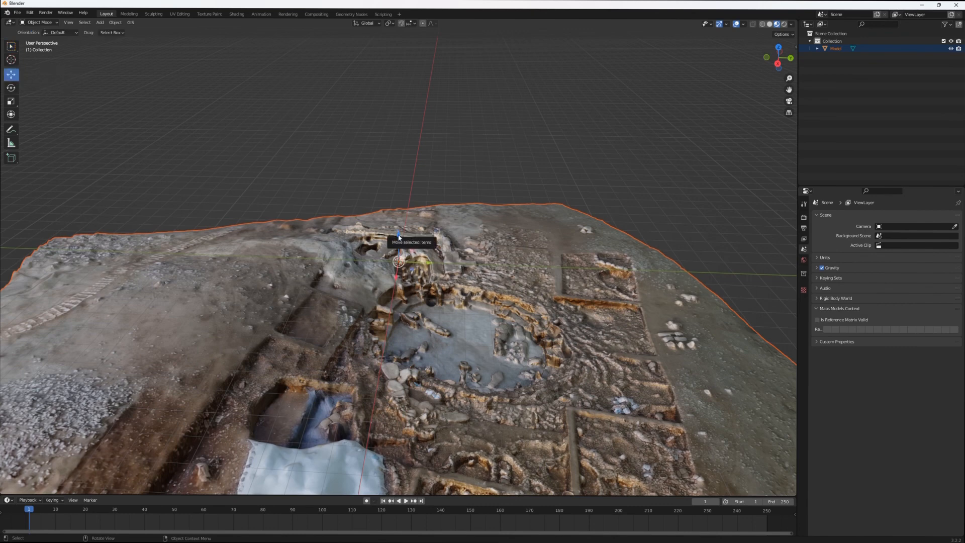
drag(398, 237, 434, 455)
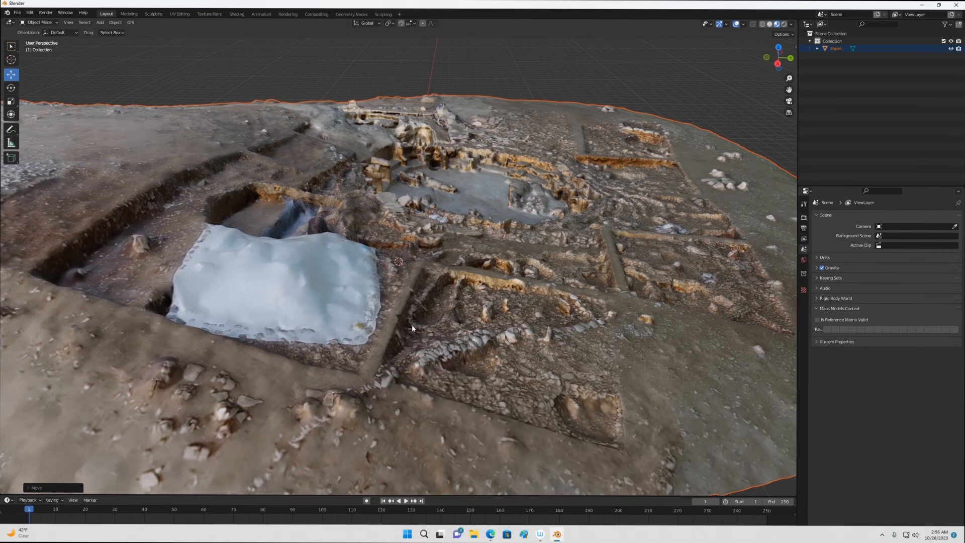
click(402, 265)
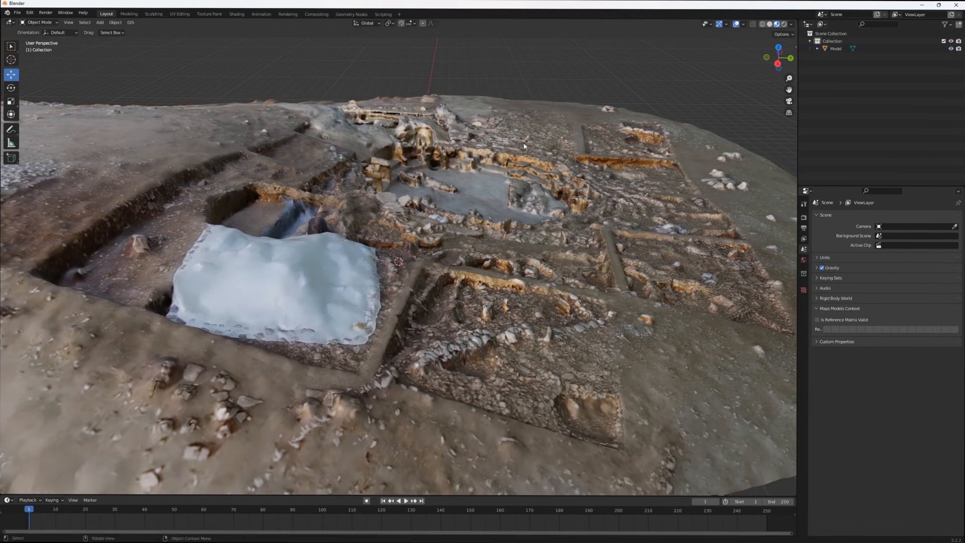
click(531, 82)
Step: Set the imported model's origin to the 3D cursor
click(456, 235)
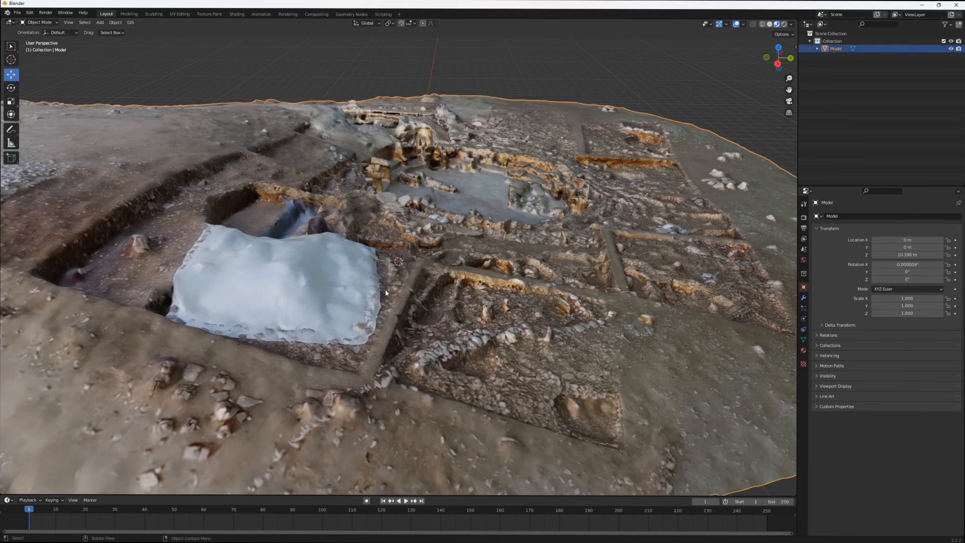
right_click(425, 282)
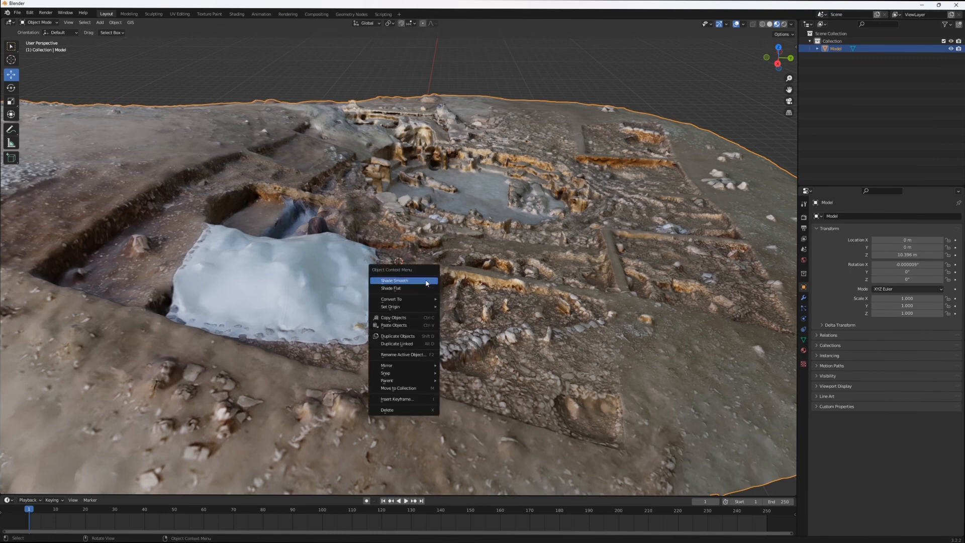
mouse_move(410, 308)
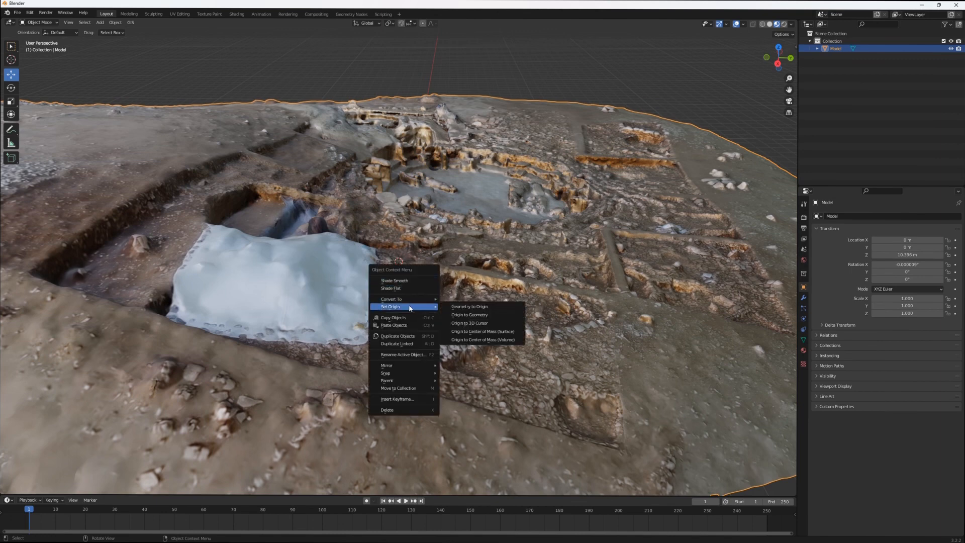
click(462, 324)
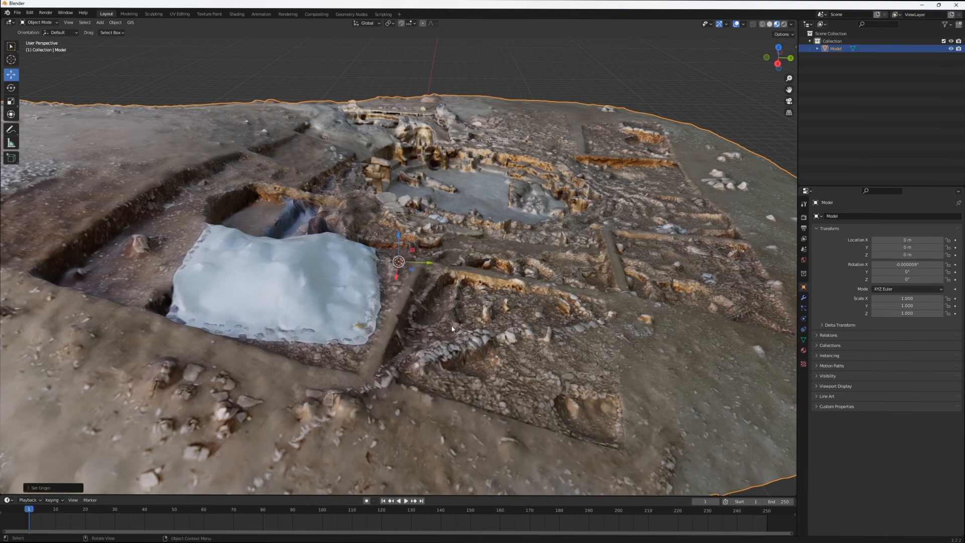
middle_drag(412, 279, 422, 298)
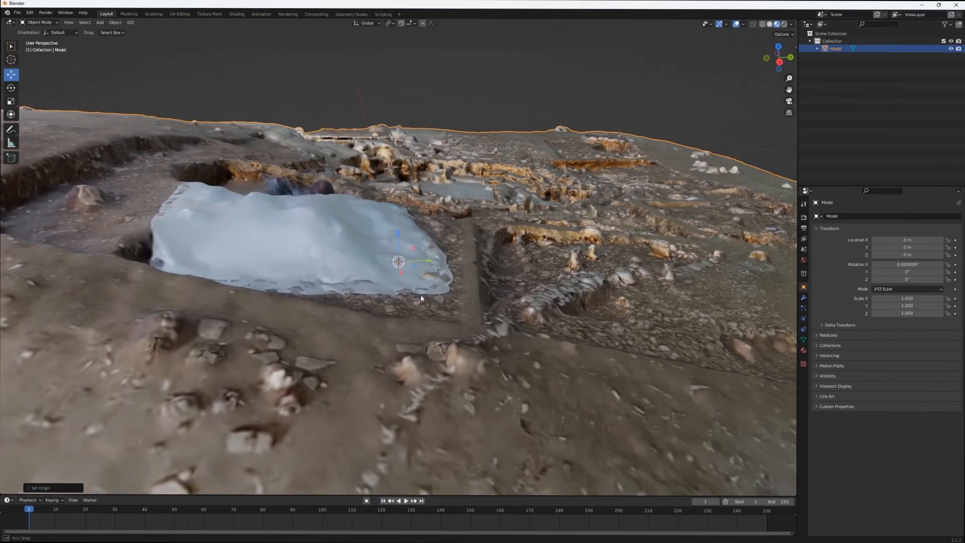
scroll(415, 297, down, 10)
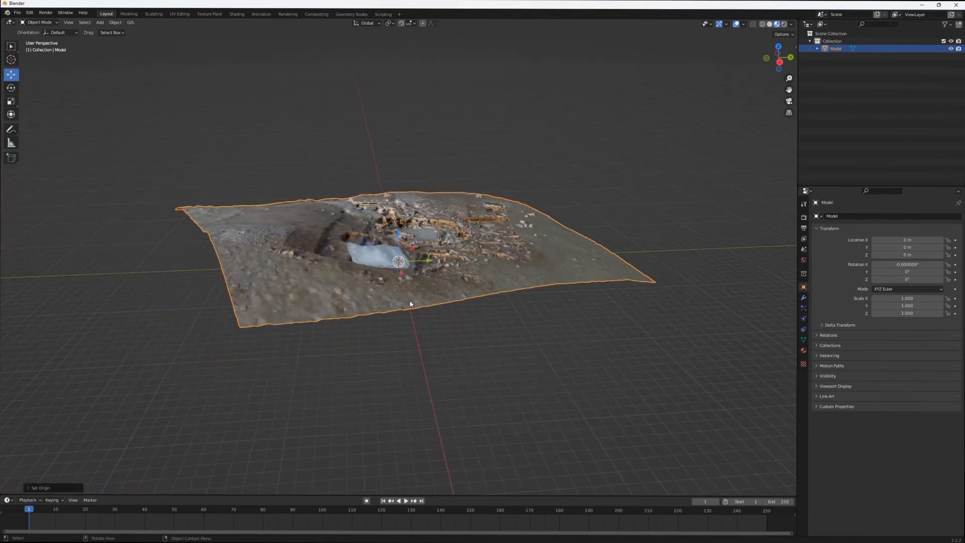
Step: Examine the scan from above and up close, using walk navigation around the circular pit, stone pillars and surrounding trenches
scroll(410, 303, up, 10)
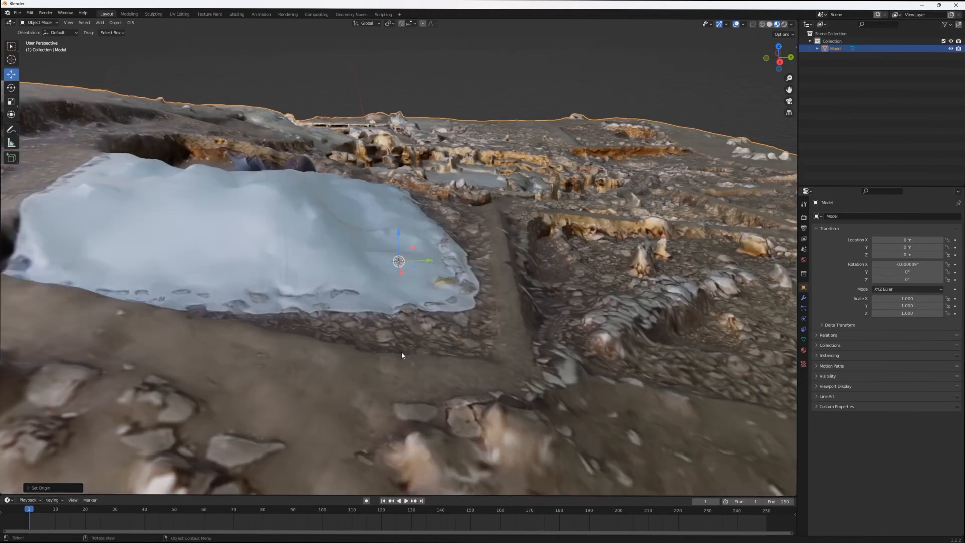
middle_drag(402, 355, 428, 322)
scroll(279, 356, down, 8)
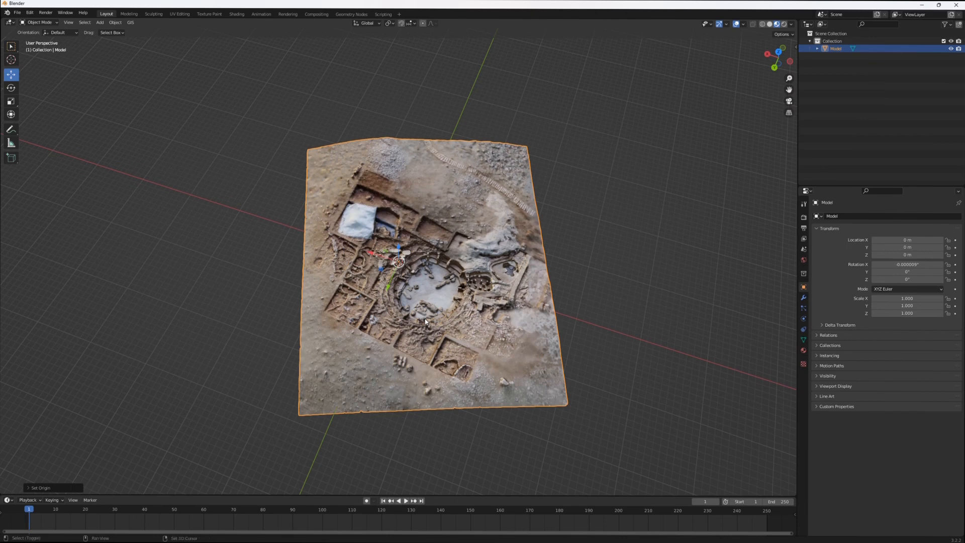
key(shift+grave)
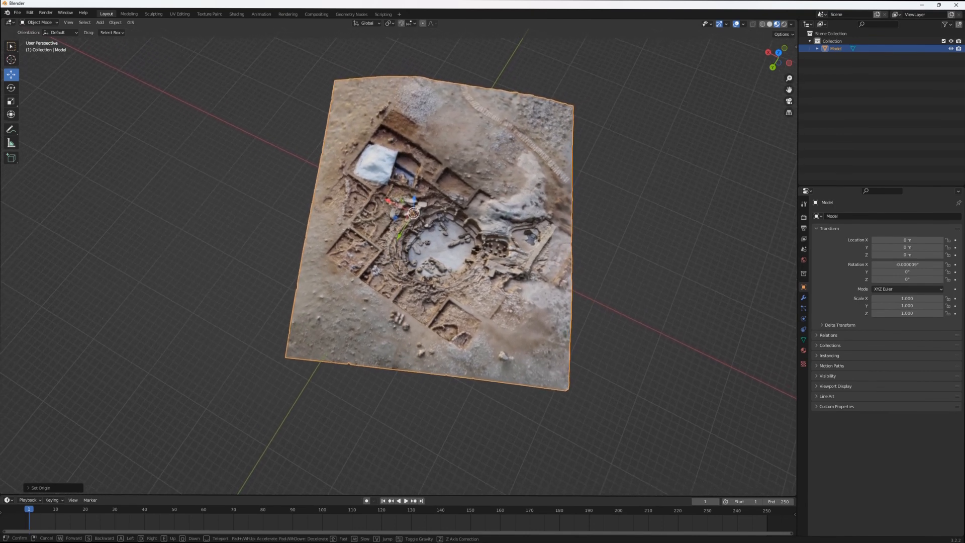
key(d)
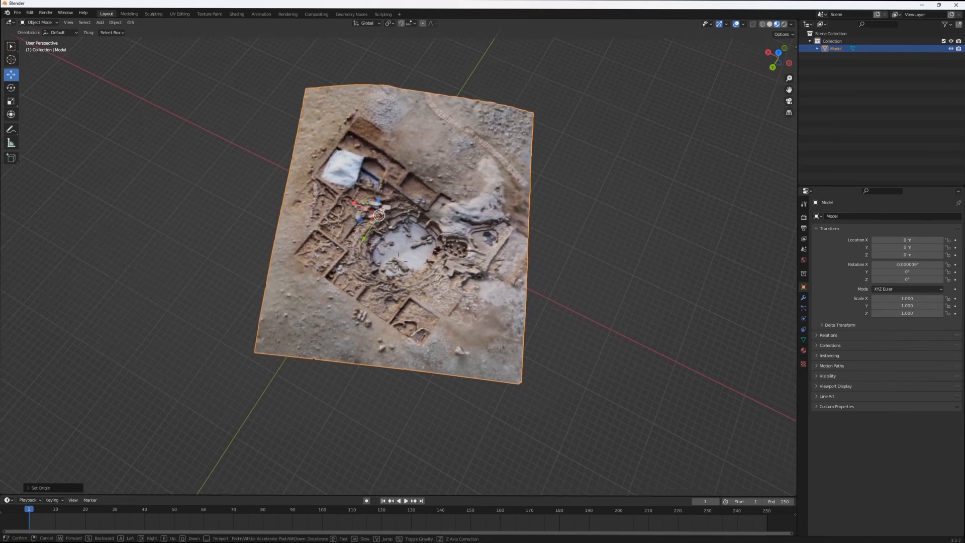
key(a)
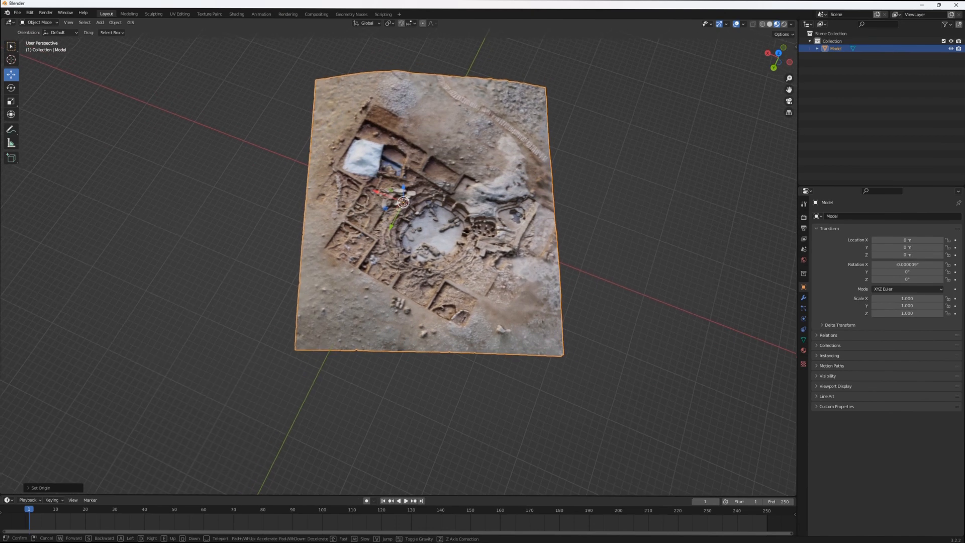
key(d)
key(a)
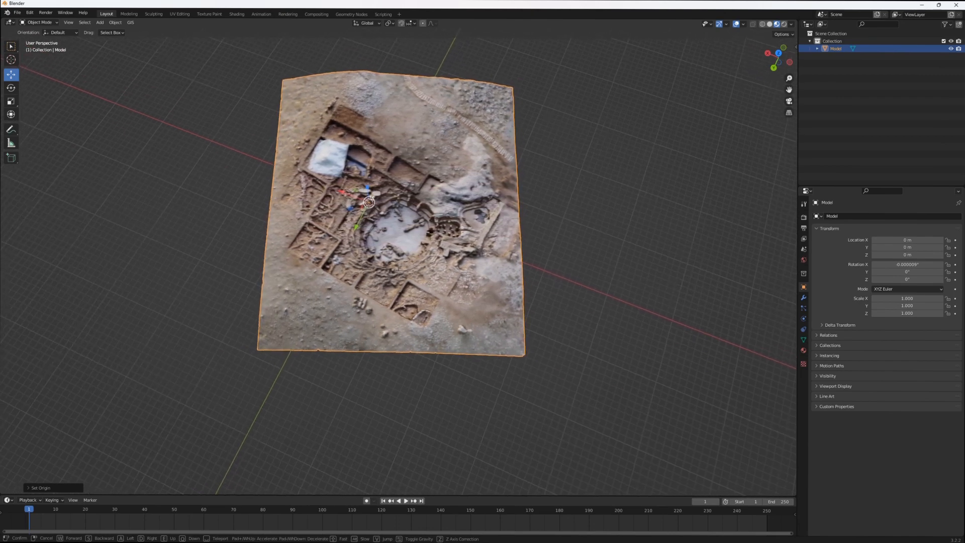
key(w)
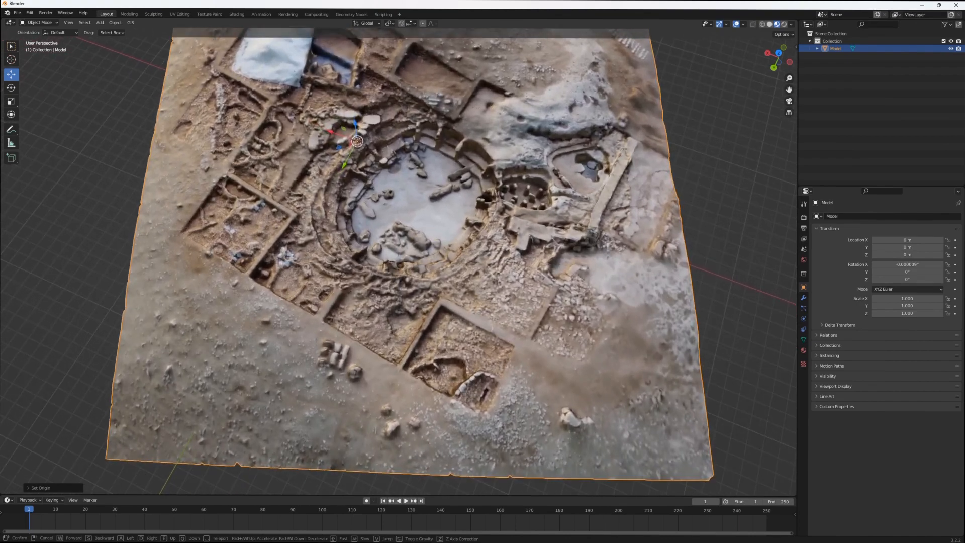
key(s)
scroll(398, 262, up, 15)
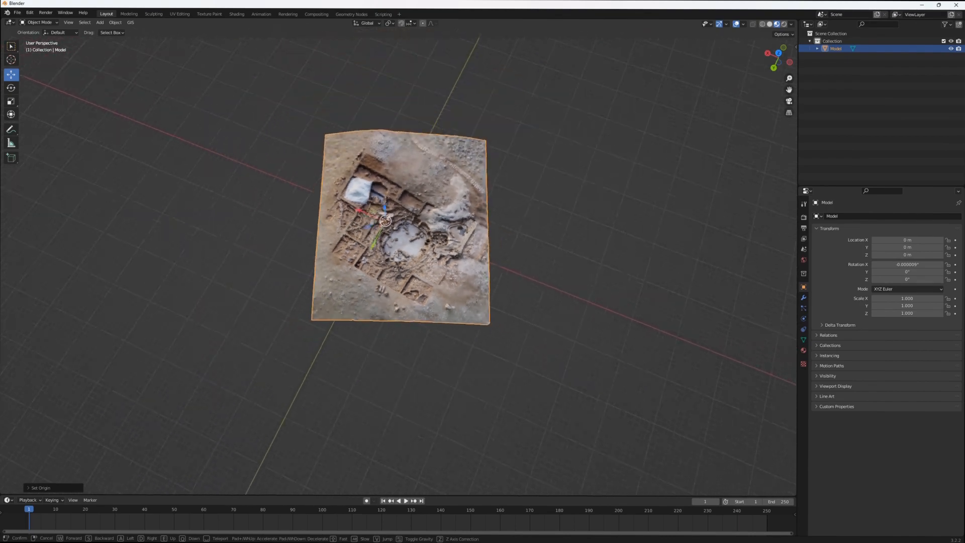
key(s)
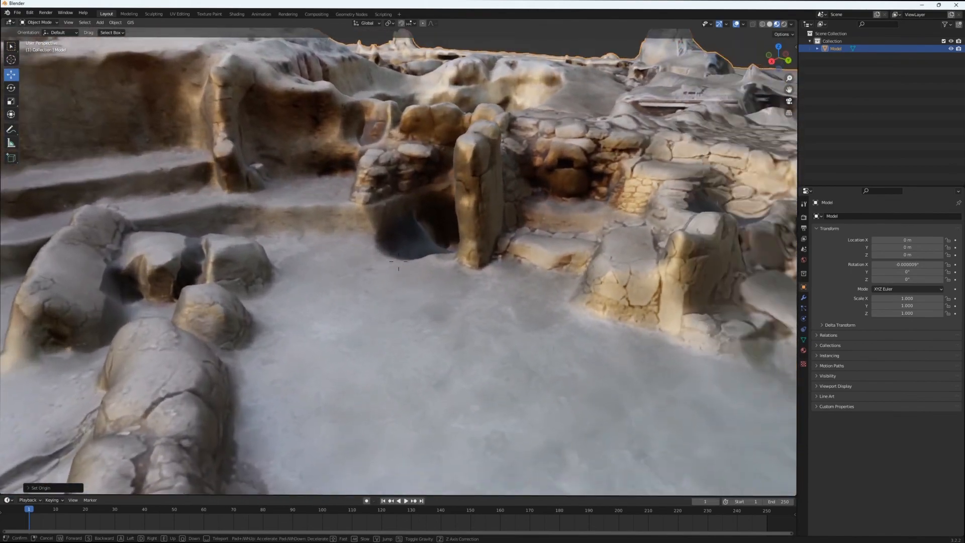
key(w)
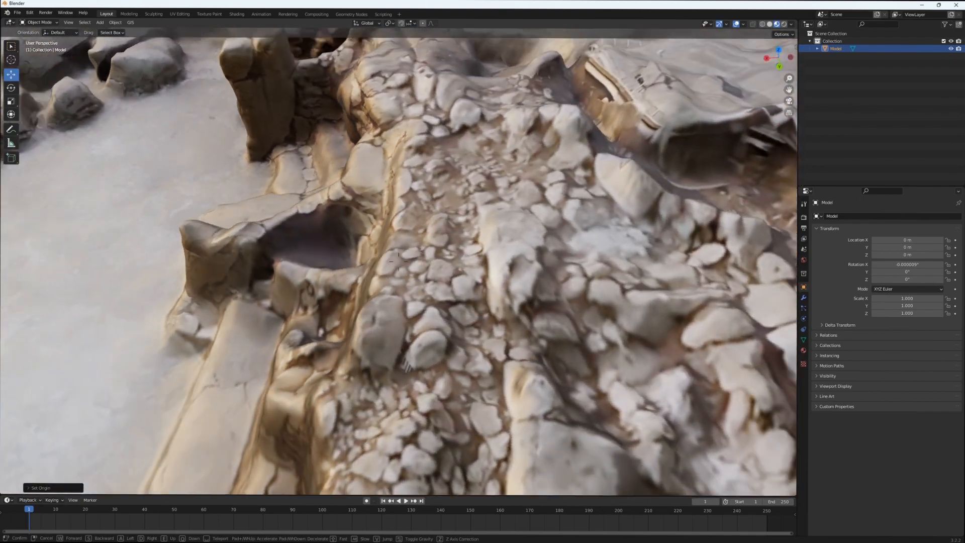
key(s)
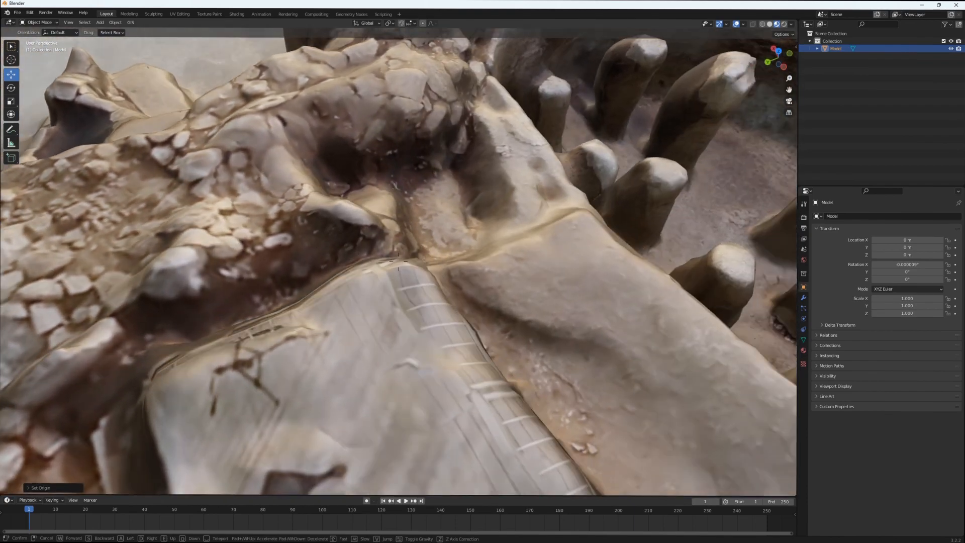
key(a)
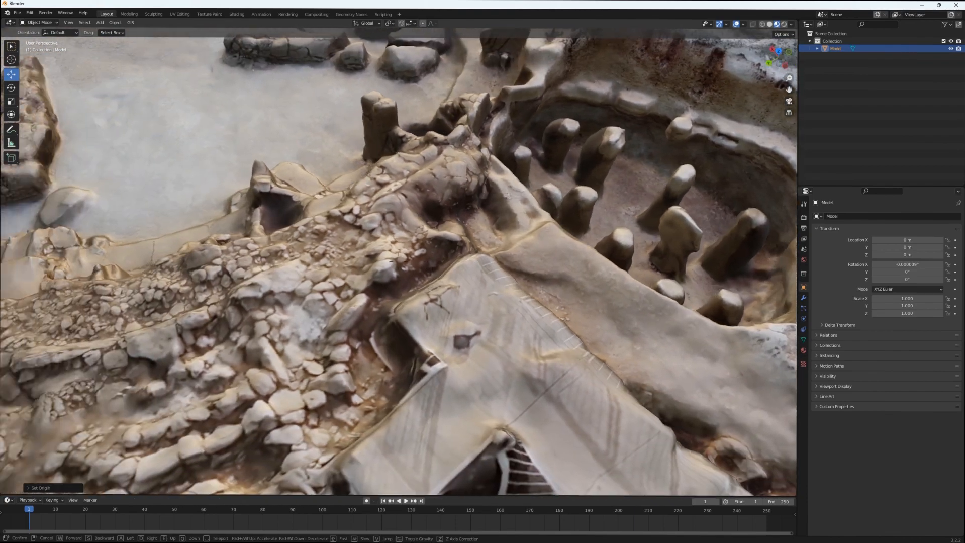
key(s)
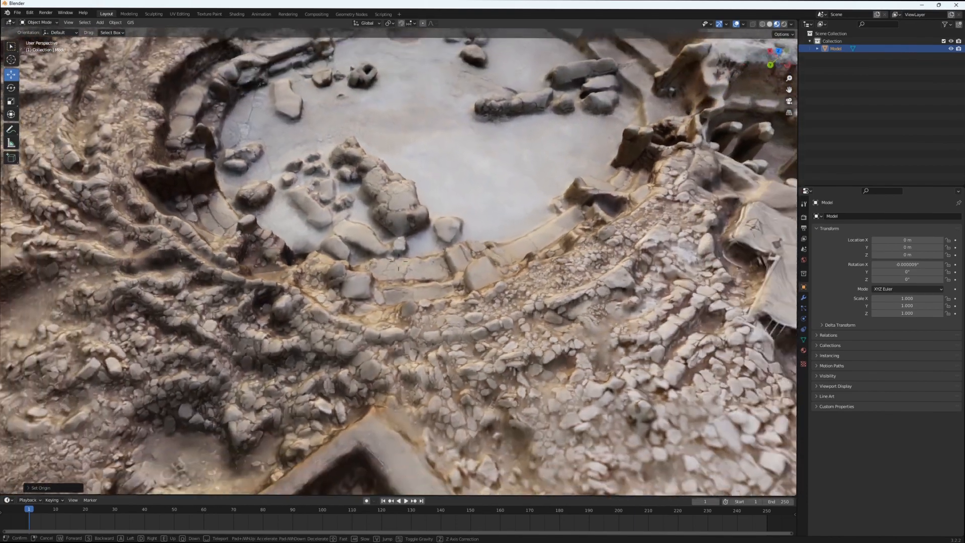
key(s)
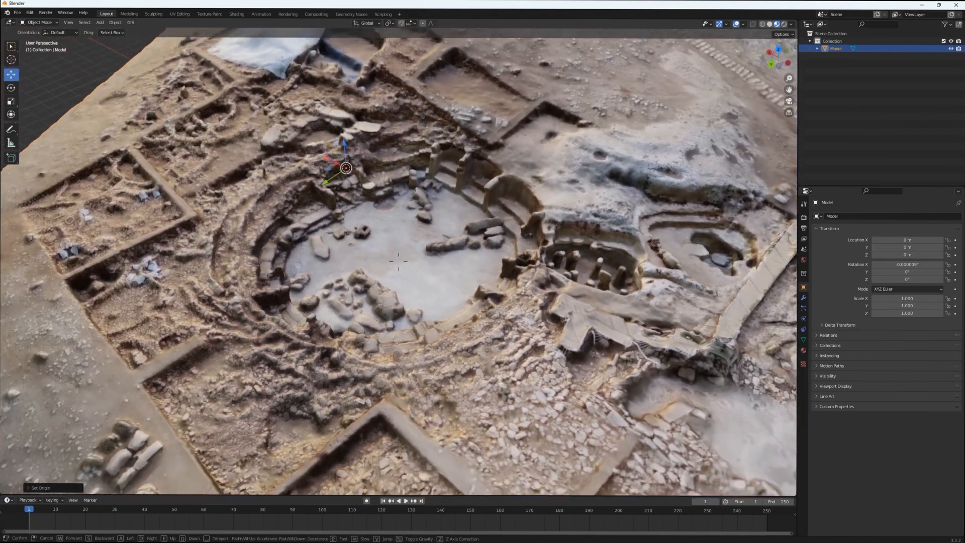
key(w)
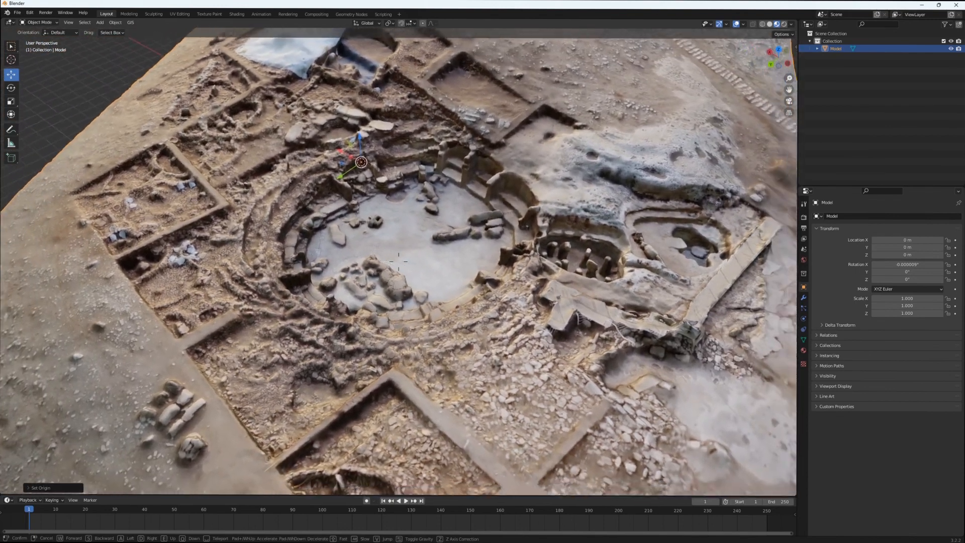
key(w)
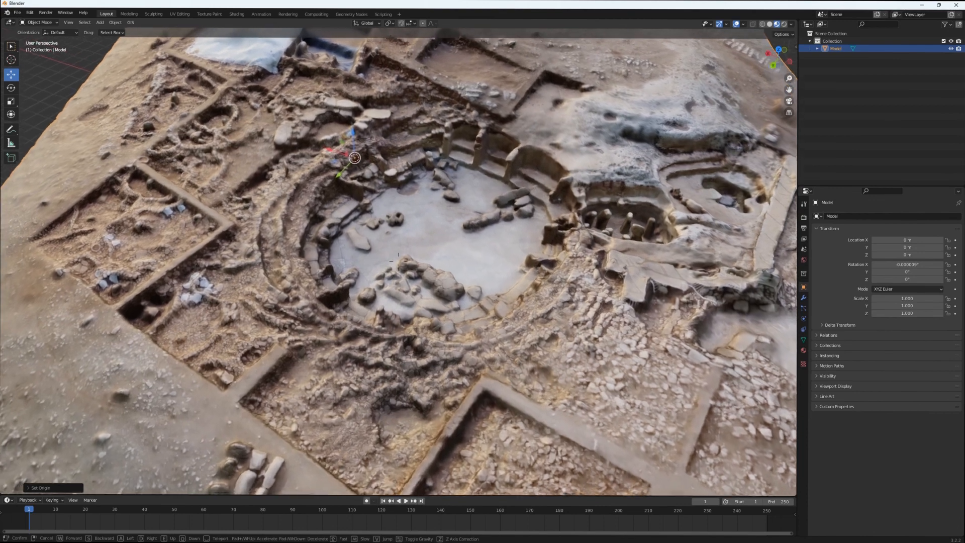
key(s)
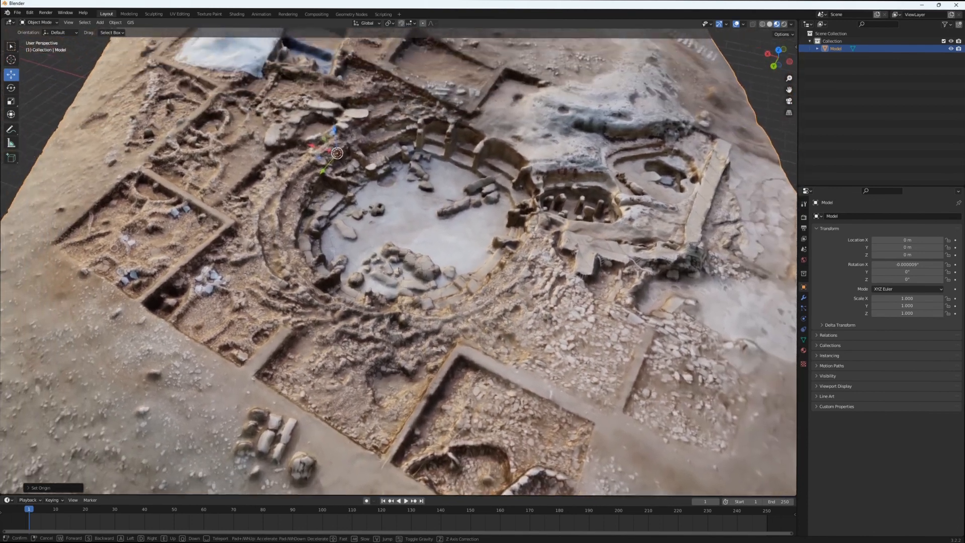
key(a)
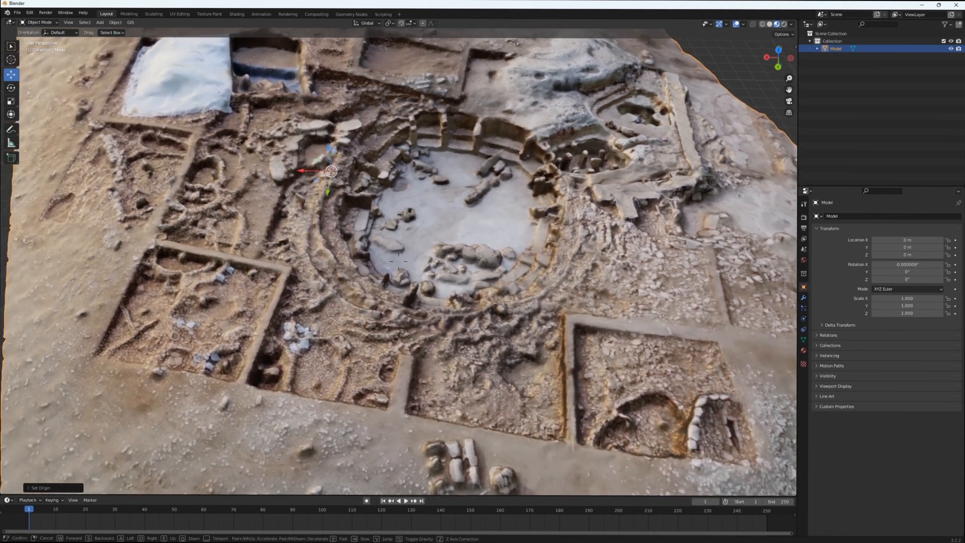
click(399, 261)
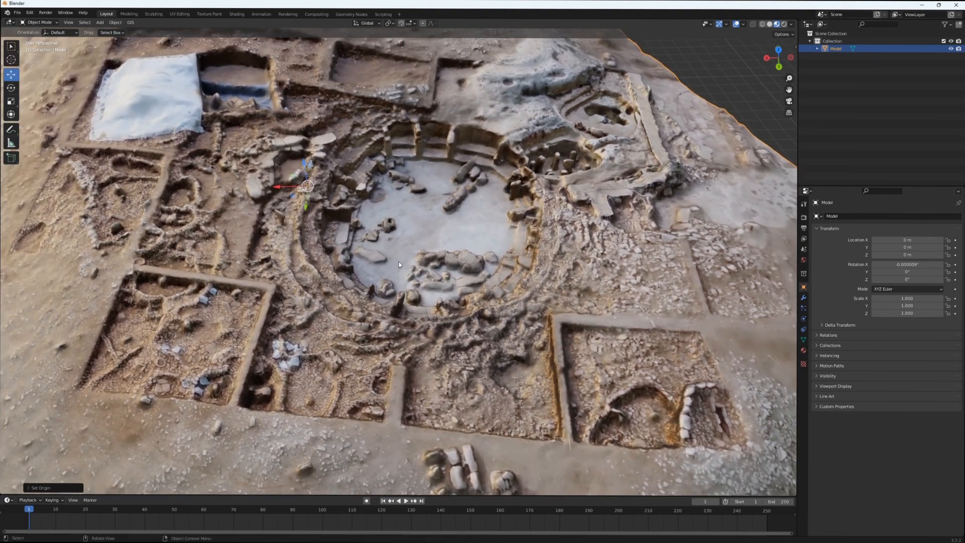
Step: Set material0's Metallic, Specular and Sheen Tint to 0 and its Roughness to 1
click(803, 351)
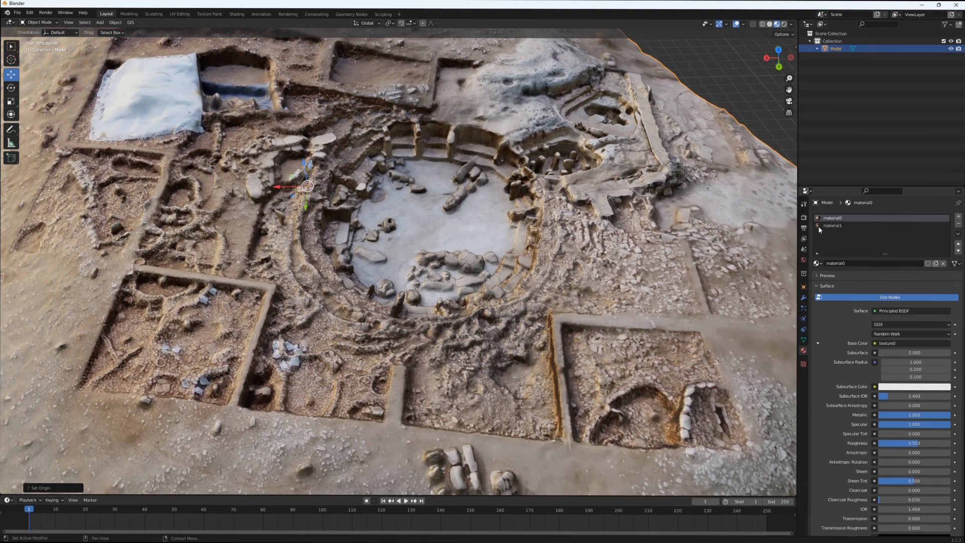
scroll(886, 346, down, 3)
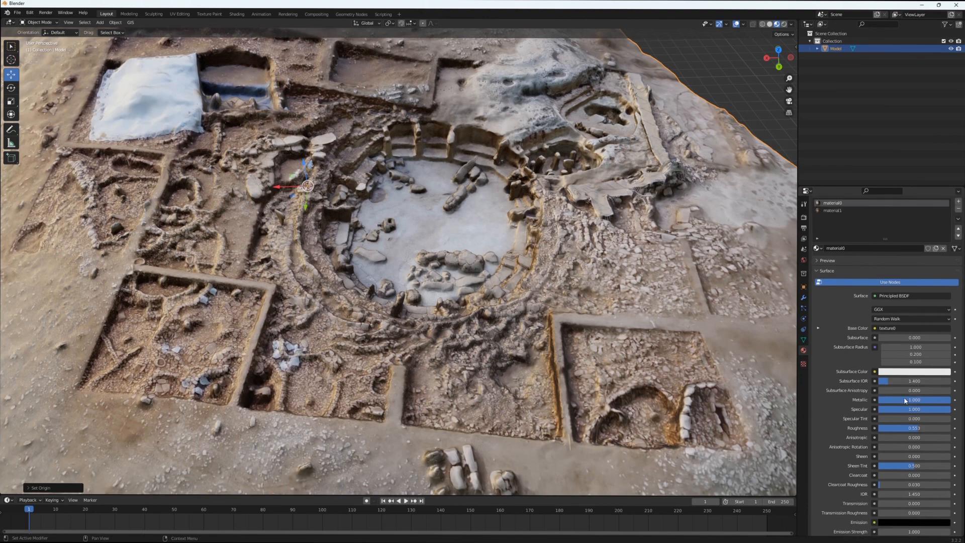
scroll(904, 400, up, 3)
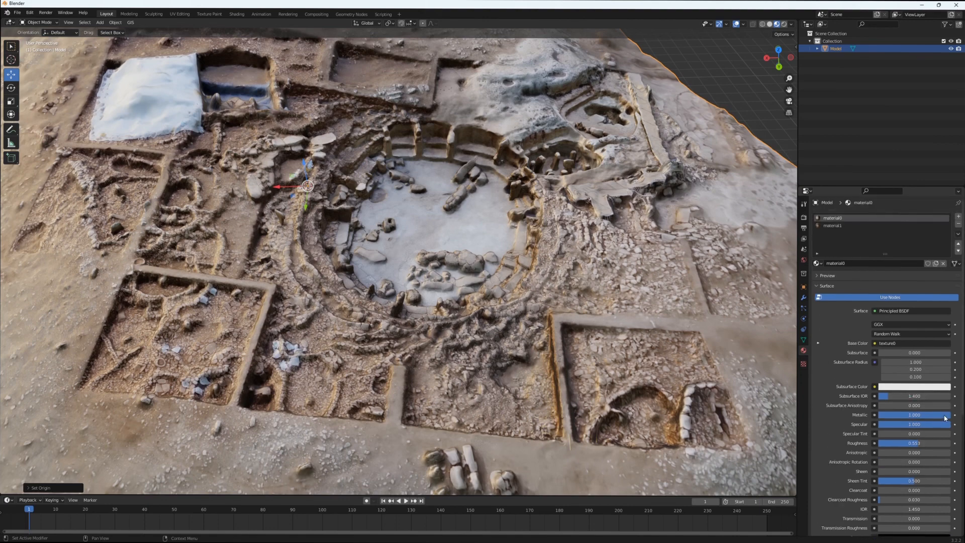
scroll(884, 387, down, 4)
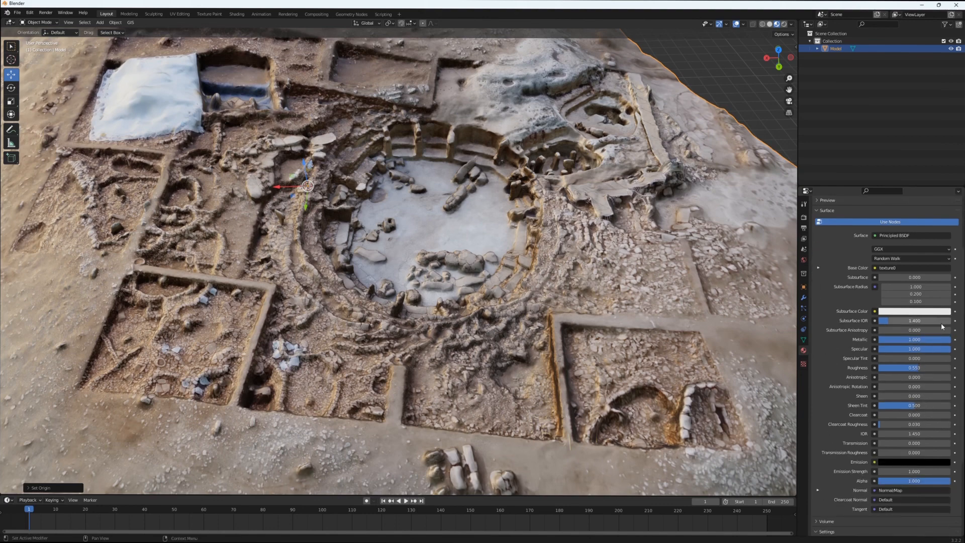
mouse_move(949, 342)
mouse_down()
mouse_move(877, 342)
mouse_move(907, 351)
mouse_move(877, 351)
mouse_move(951, 370)
mouse_up()
drag(922, 405, 876, 405)
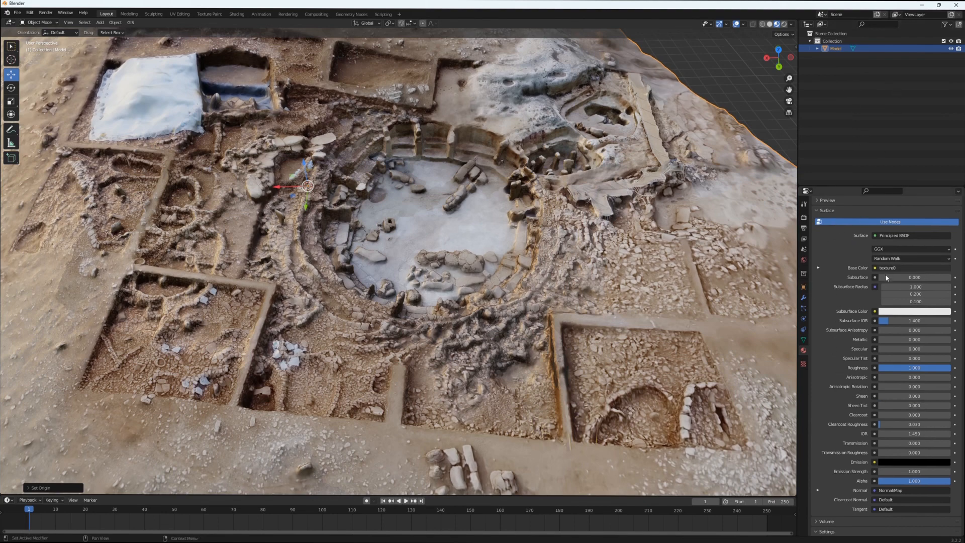
Step: Give material1 Metallic, Specular and Sheen Tint values of 0 and a Roughness of 1
scroll(859, 324, up, 3)
scroll(859, 324, up, 3)
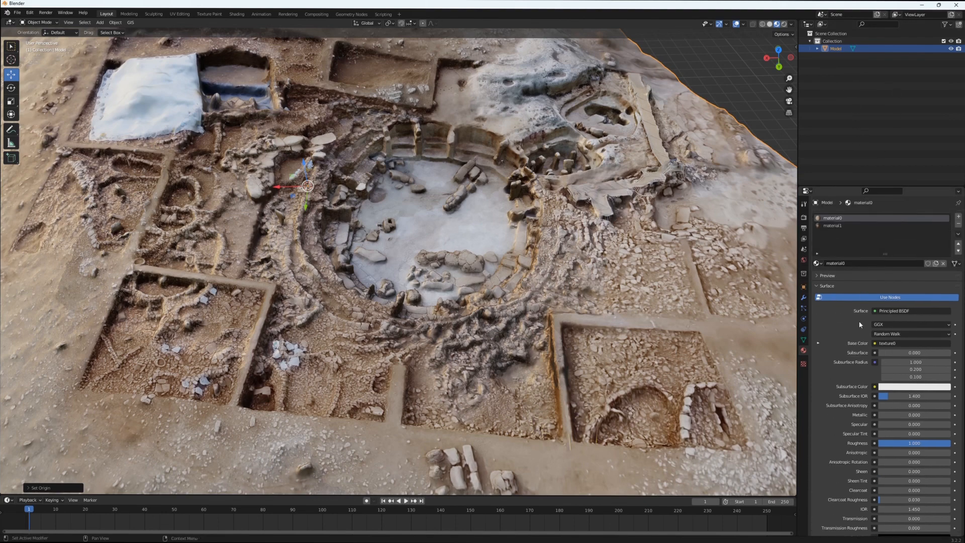
click(830, 227)
scroll(879, 366, down, 5)
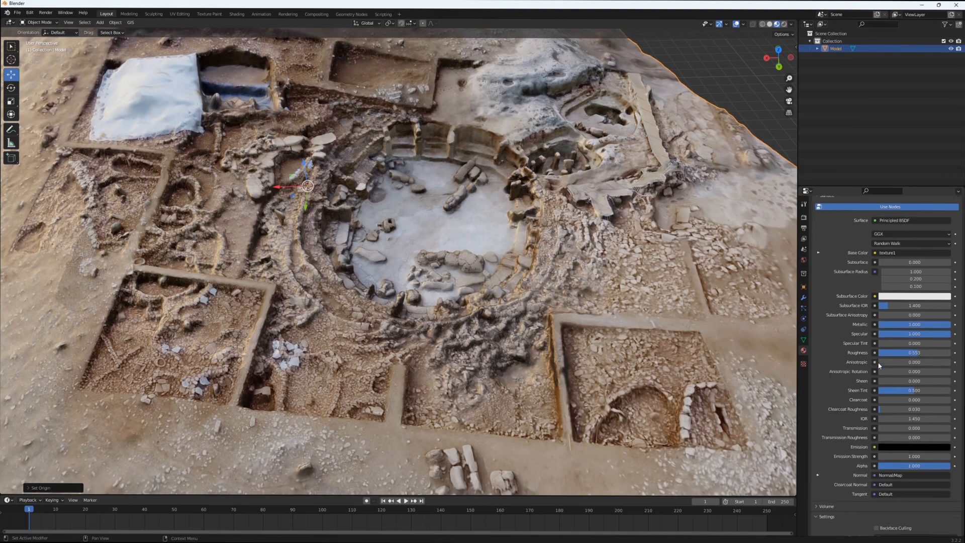
drag(934, 327, 947, 355)
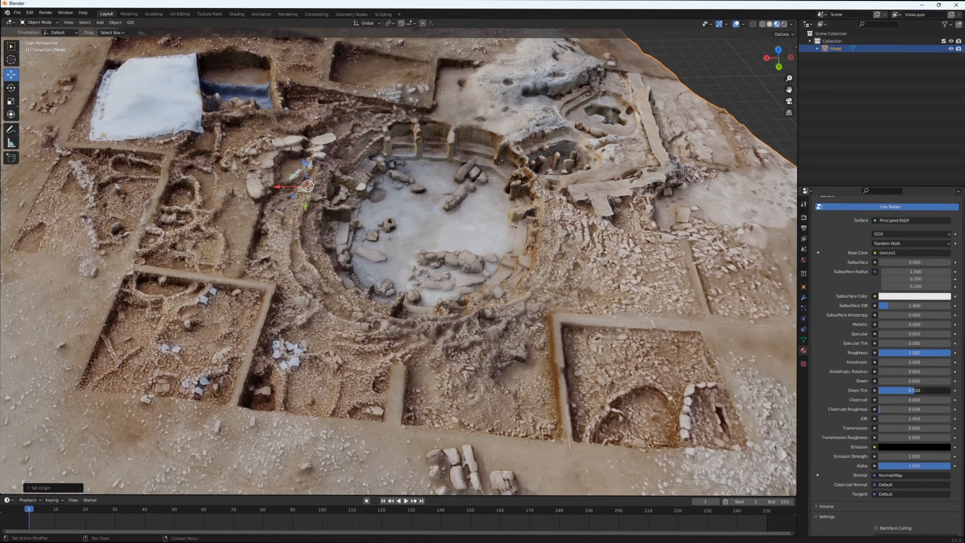
drag(913, 390, 880, 390)
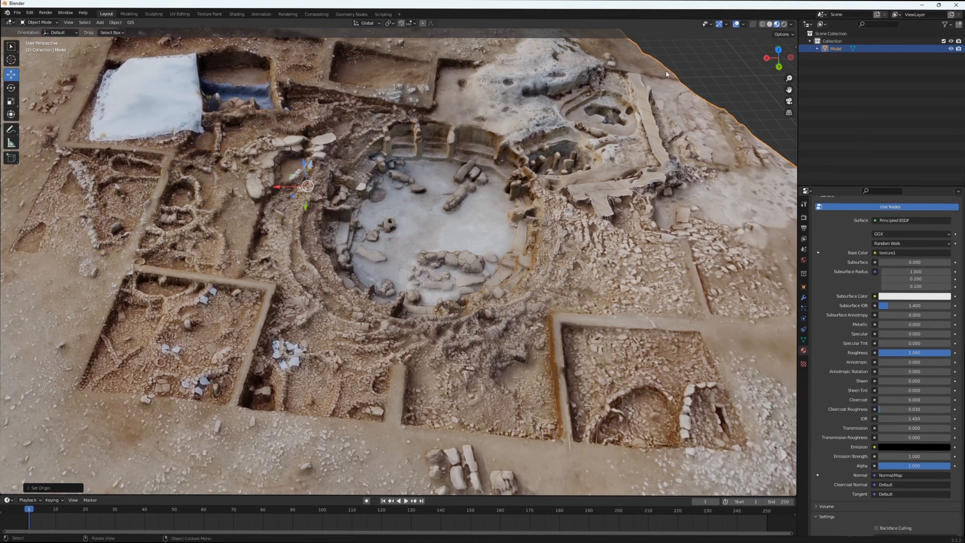
Step: Deselect the model and examine the scan with walk navigation, from the overall site past the white-covered trench into the circular pit
click(743, 63)
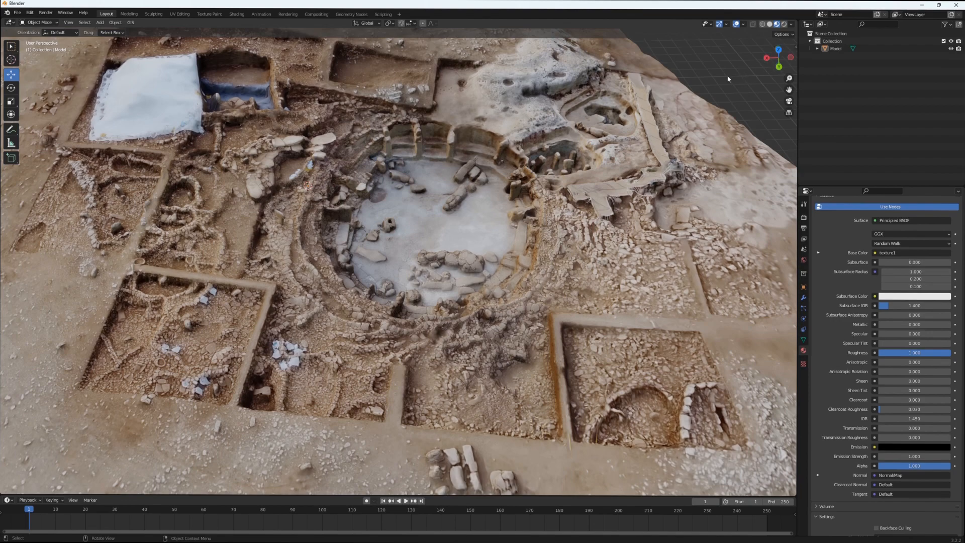
key(shift+grave)
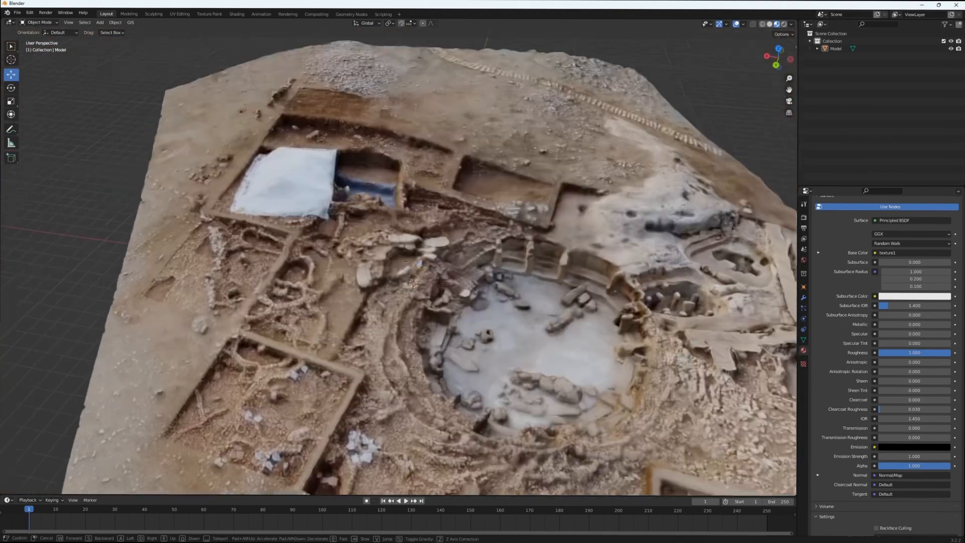
key(a)
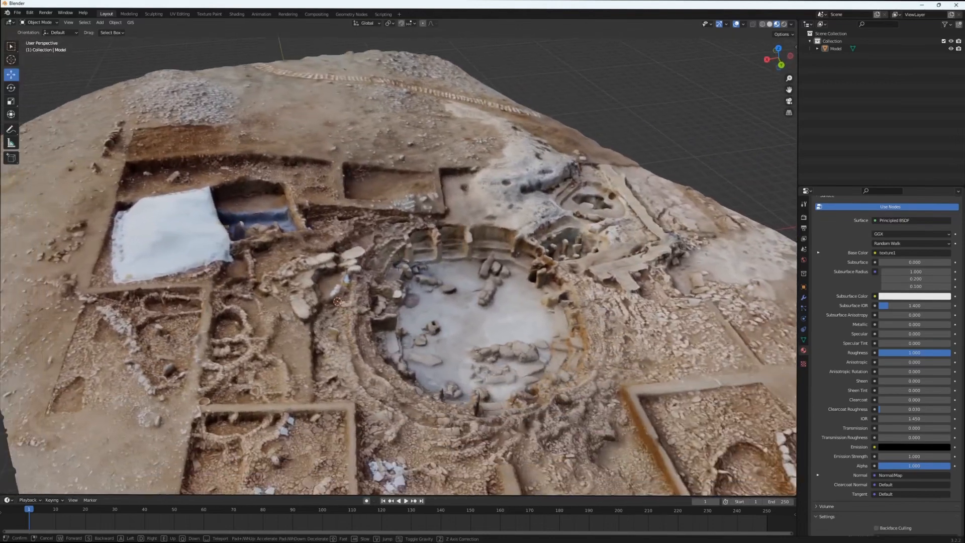
key(w)
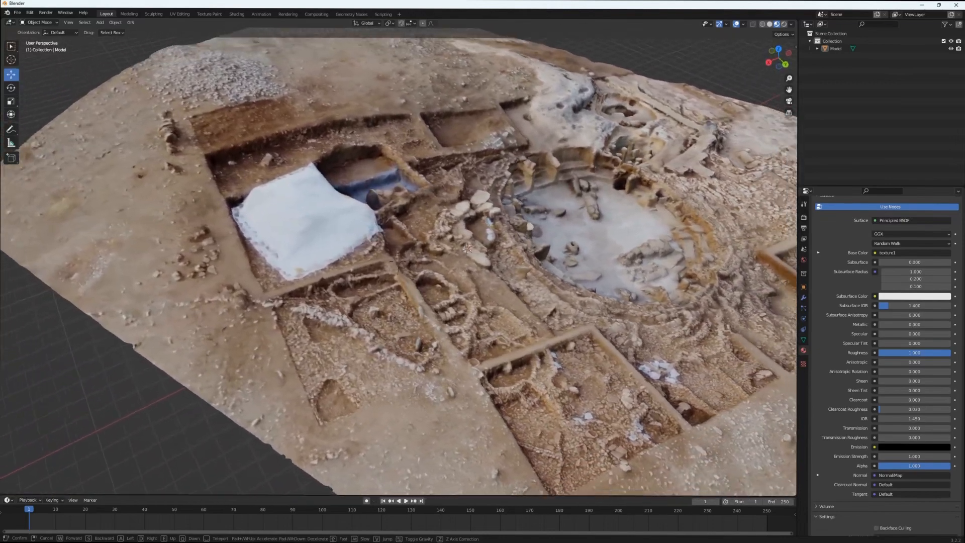
key(a)
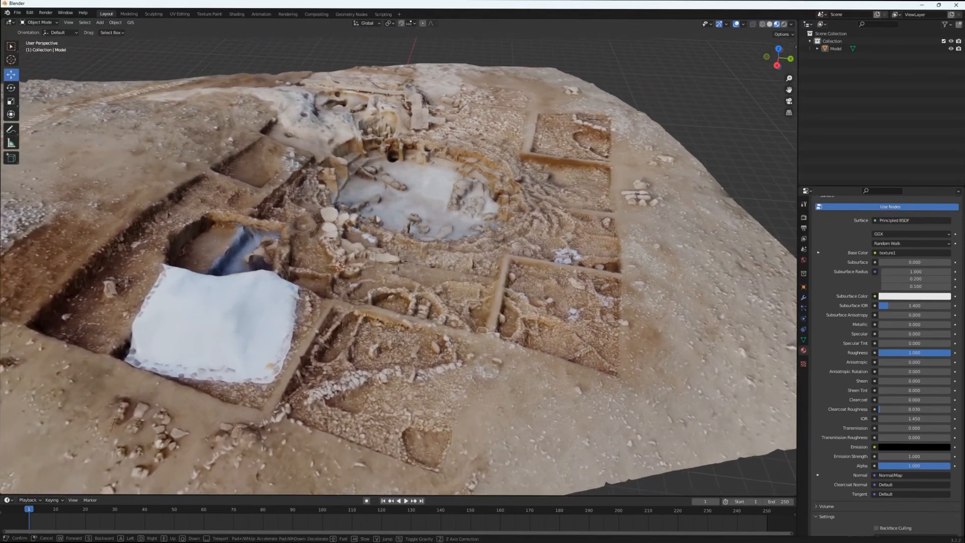
key(w)
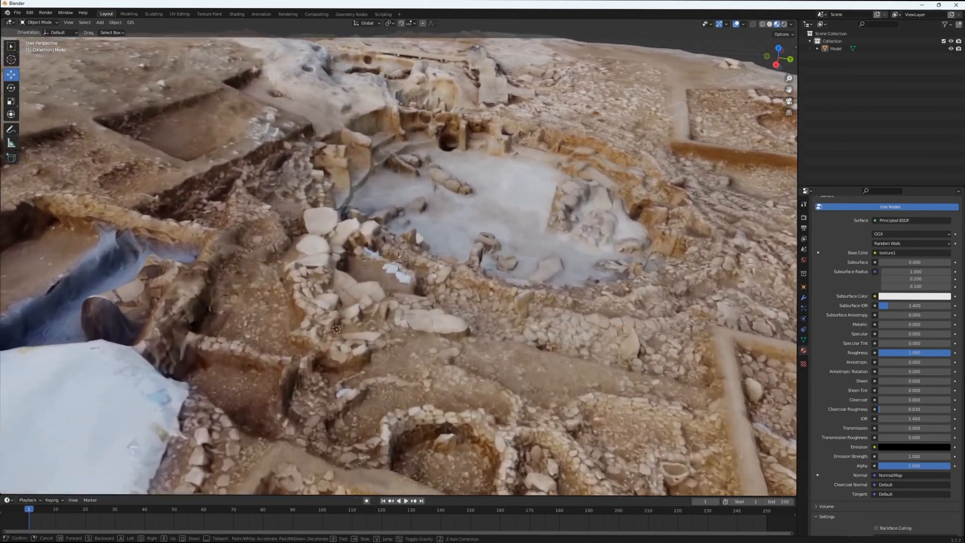
key(w)
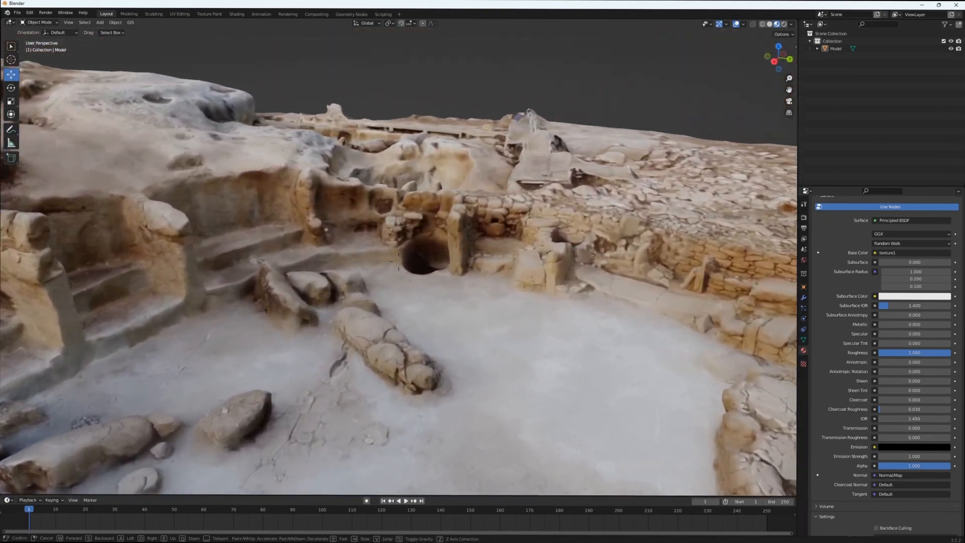
key(d)
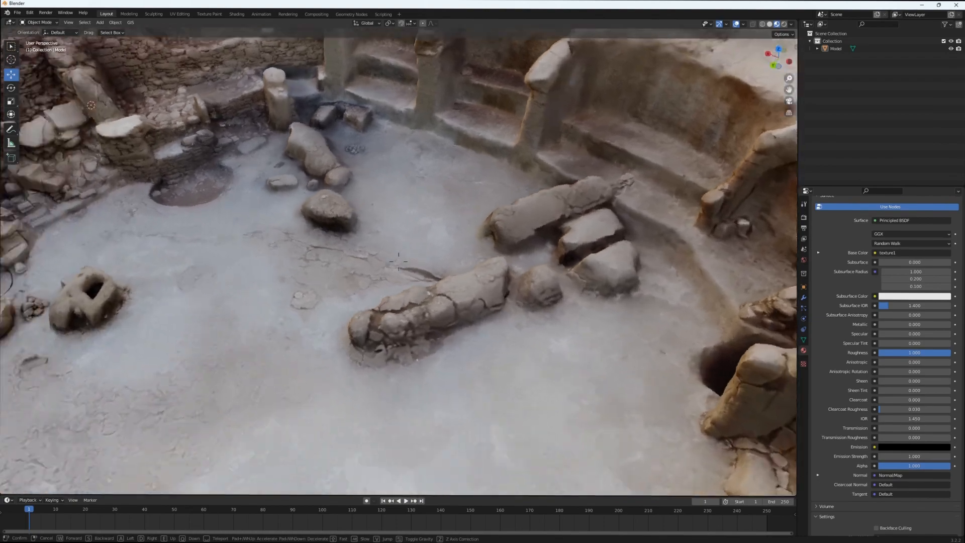
key(d)
key(s)
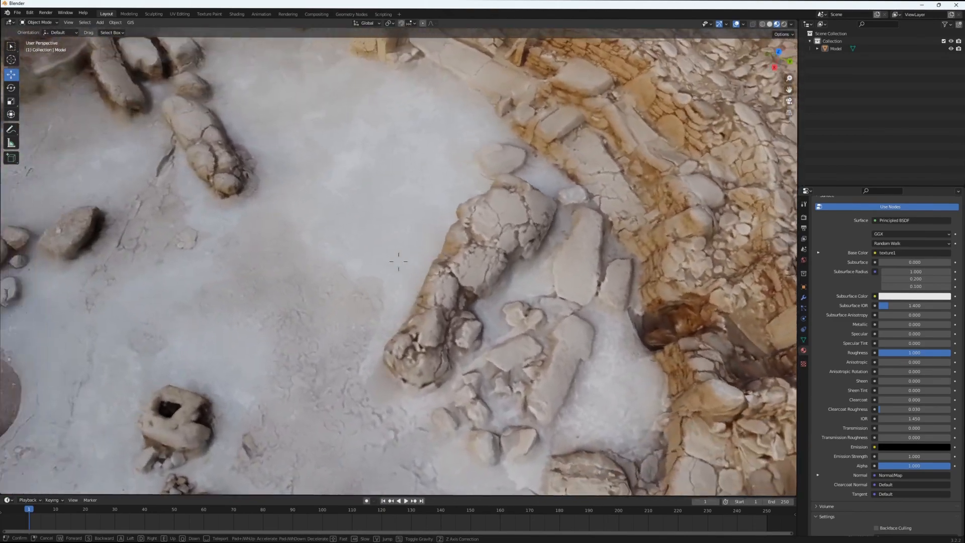
Step: Examine the long cracked stone block and the smaller stones around it on the pit floor from several heights and angles
key(w)
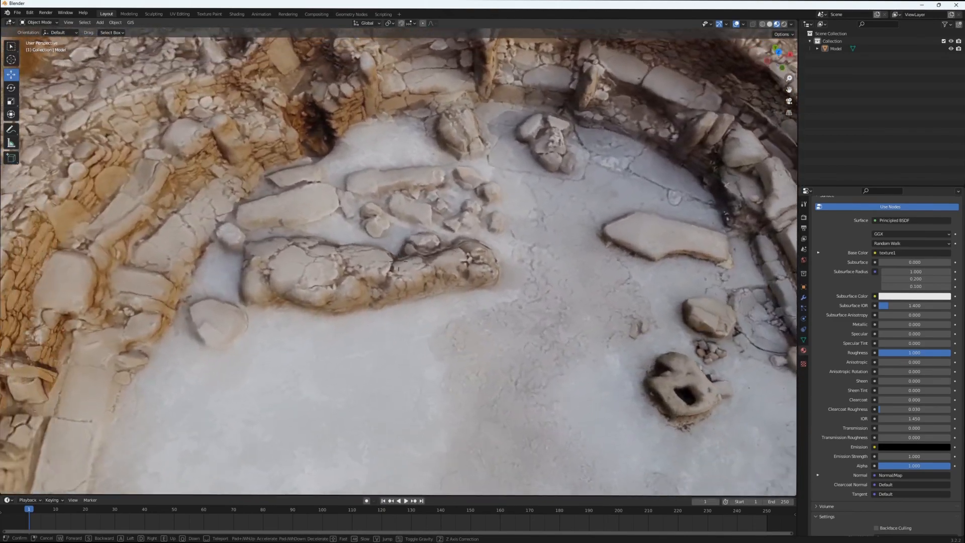
key(s)
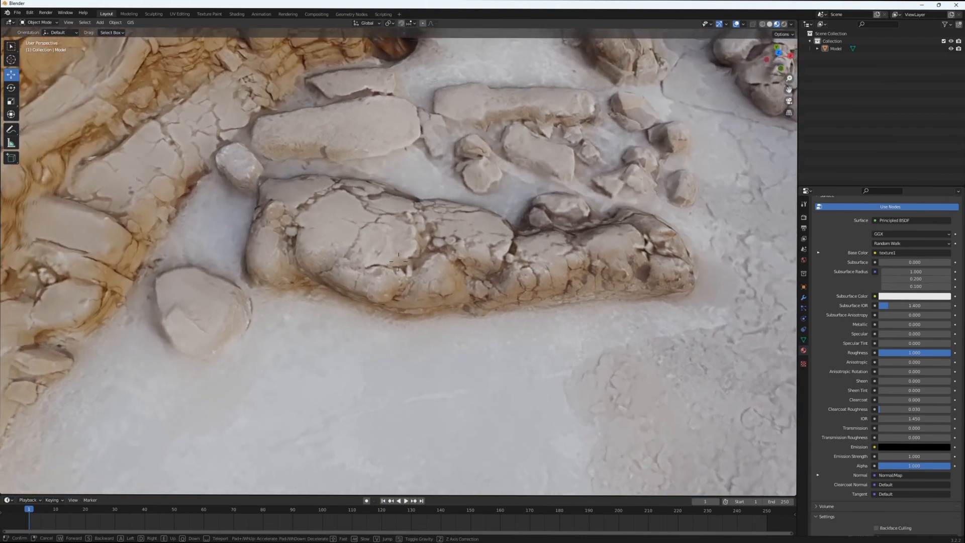
key(w)
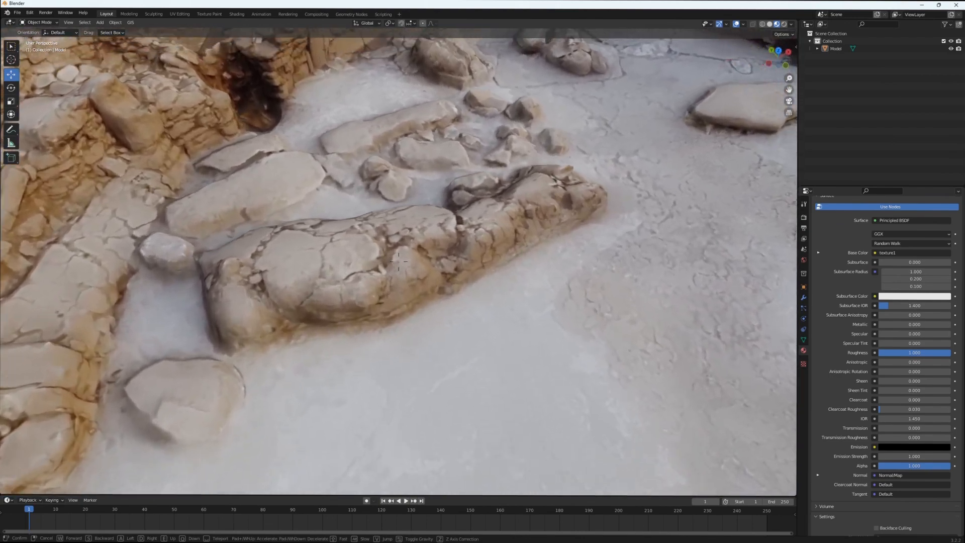
key(s)
key(e)
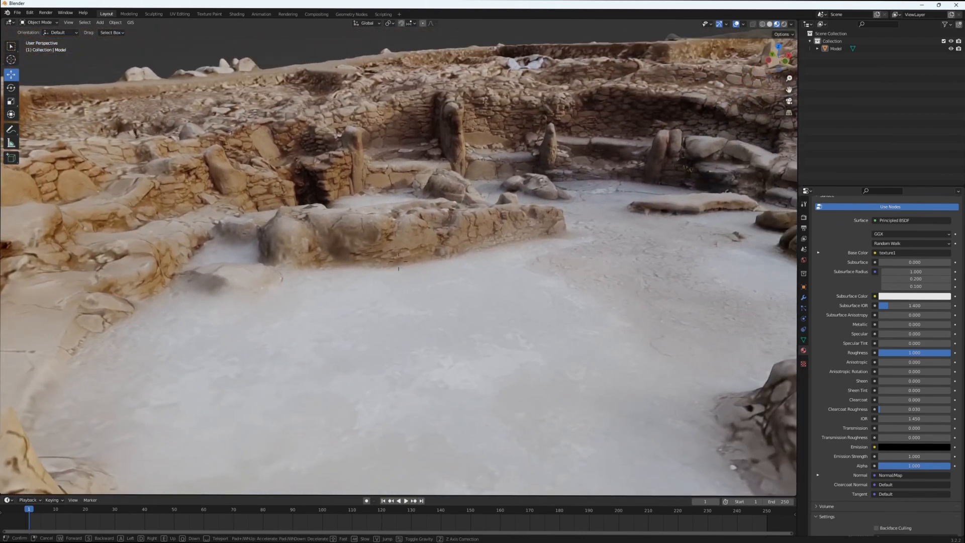
key(w)
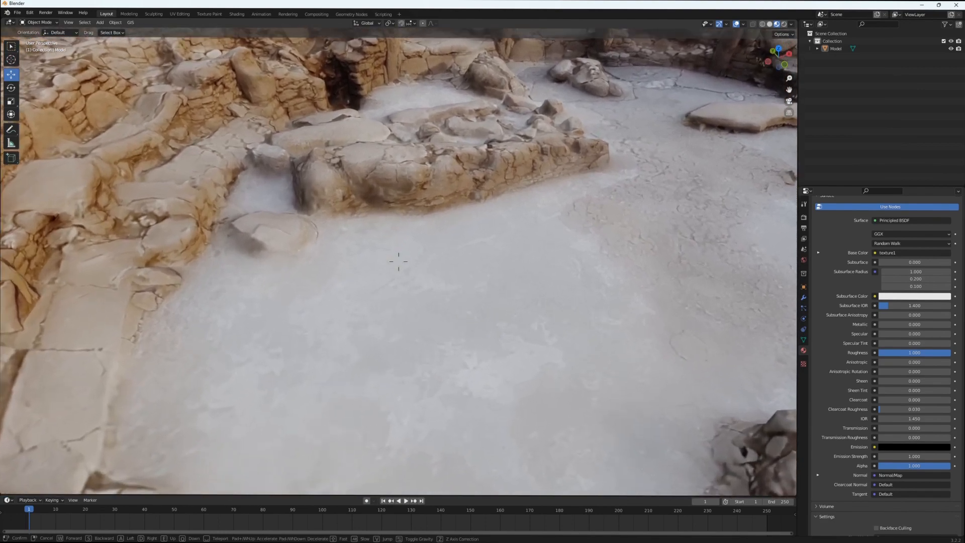
key(e)
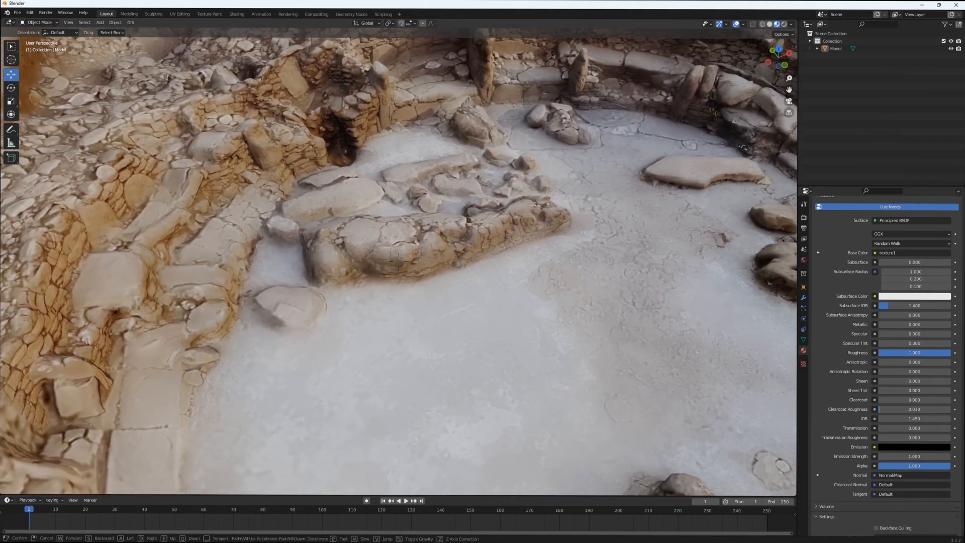
click(400, 264)
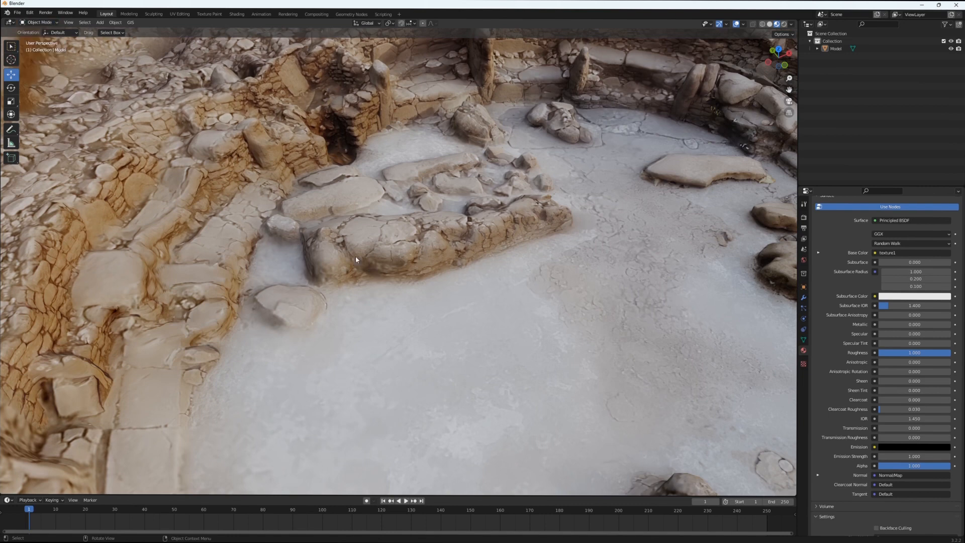
Step: Select the scan model and switch it to Edit Mode
middle_drag(291, 153, 393, 279)
click(376, 240)
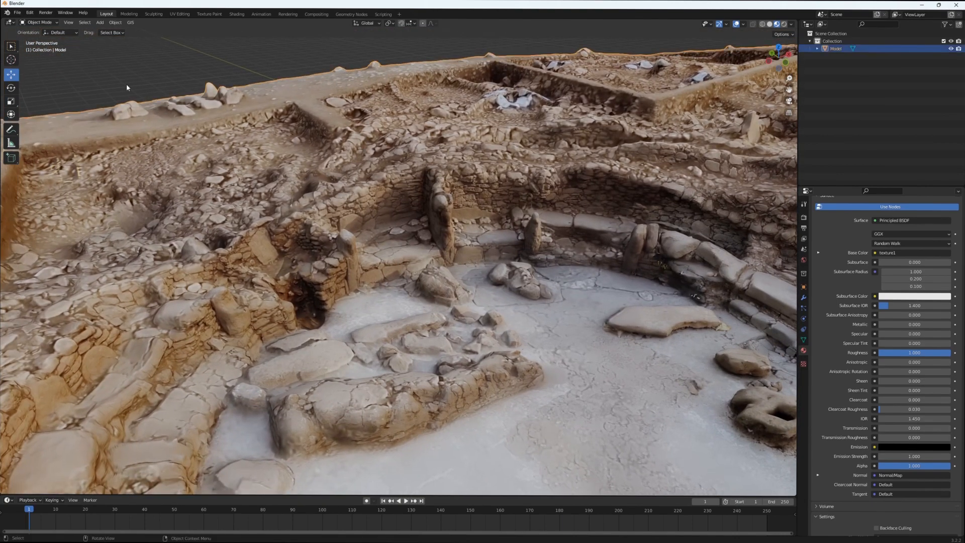
click(50, 23)
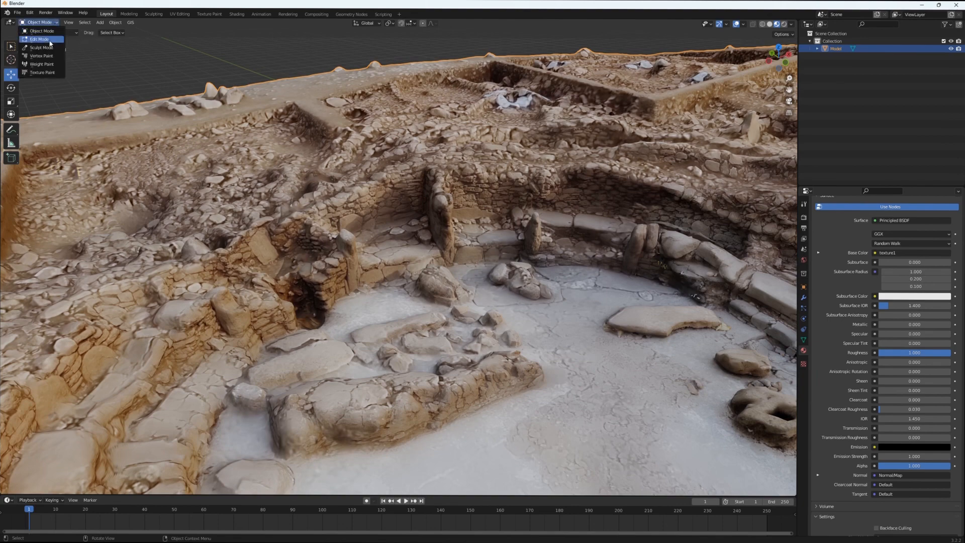
click(50, 40)
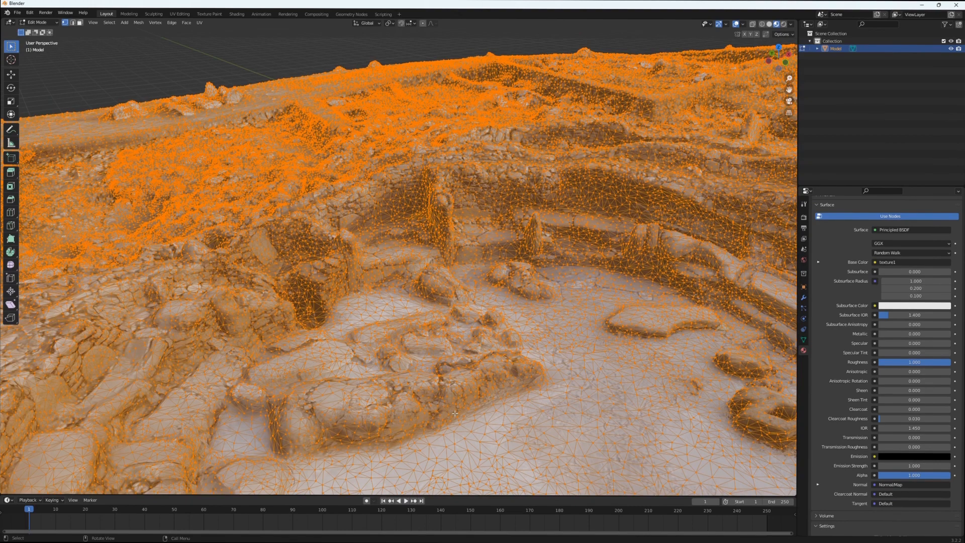
Step: Select only a patch of vertices on the upper side of the long cracked stone block on the pit floor
key(shift+grave)
key(w)
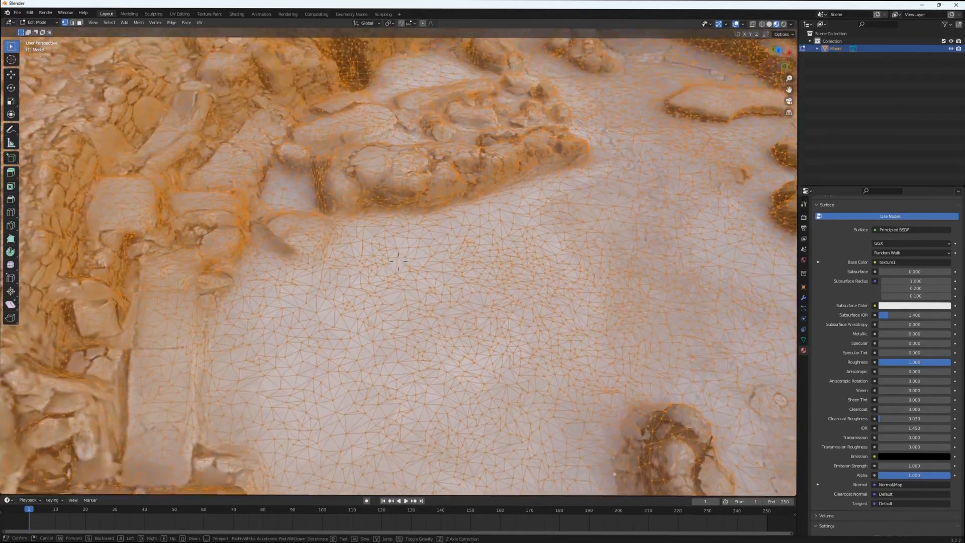
key(w)
key(w)
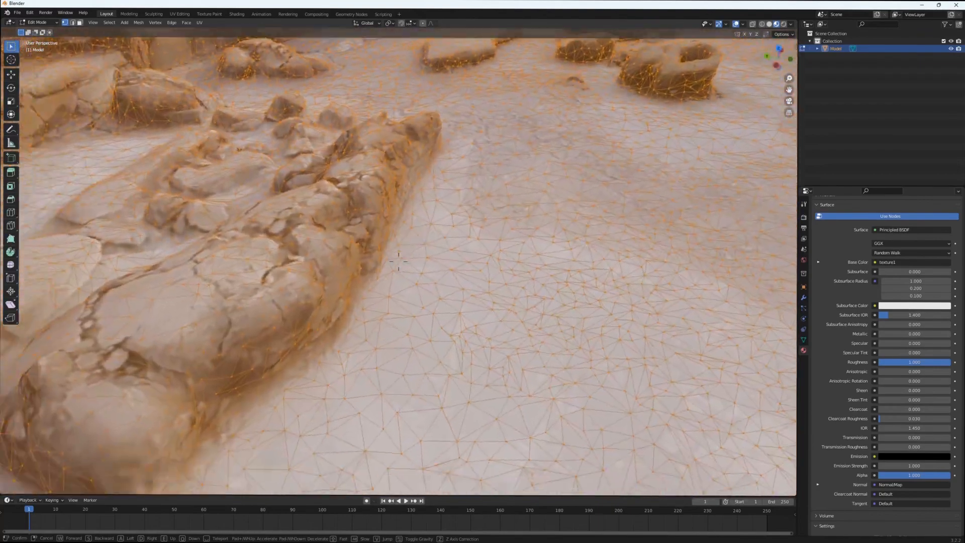
key(s)
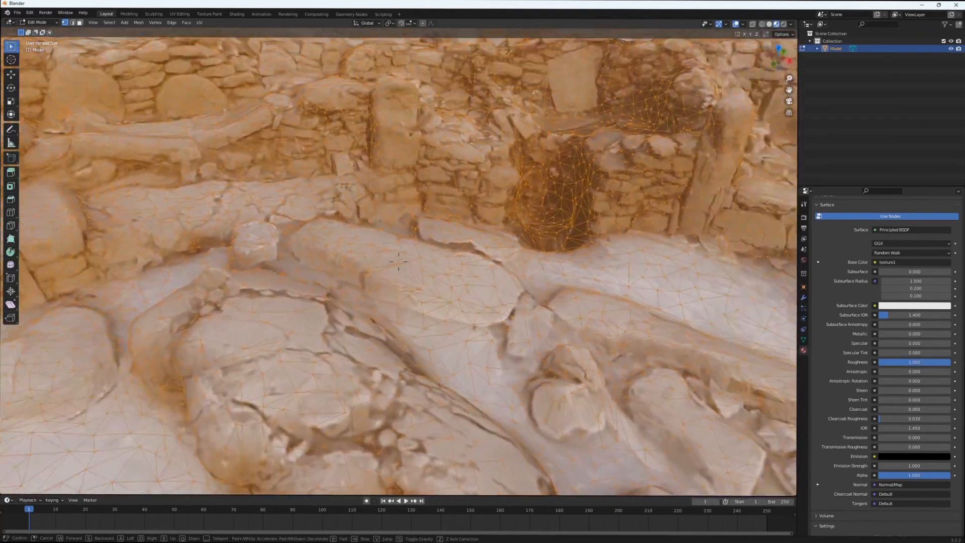
key(w)
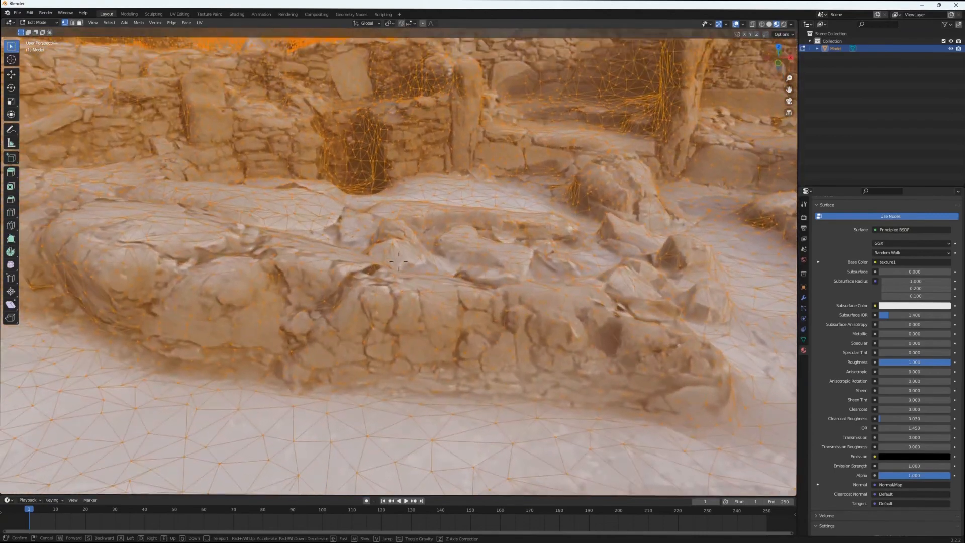
click(399, 261)
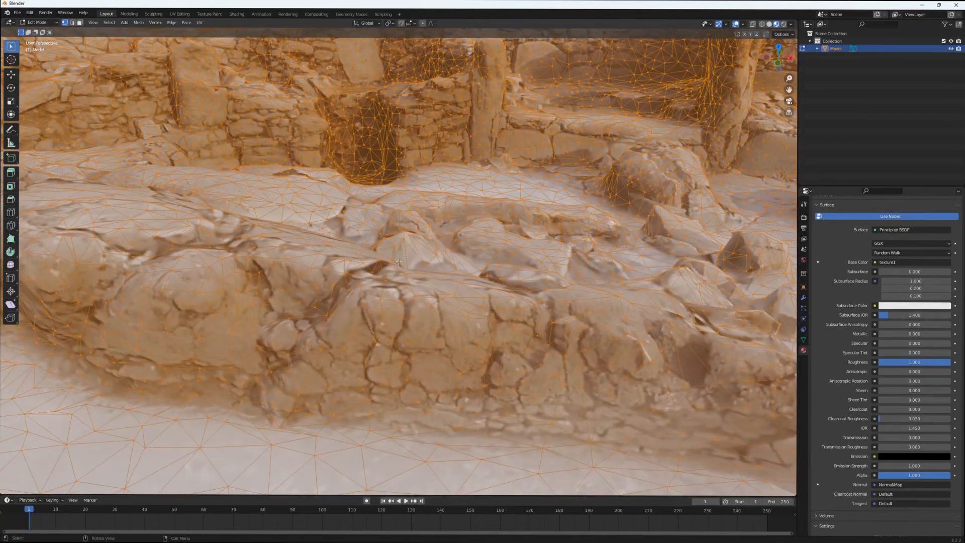
click(381, 300)
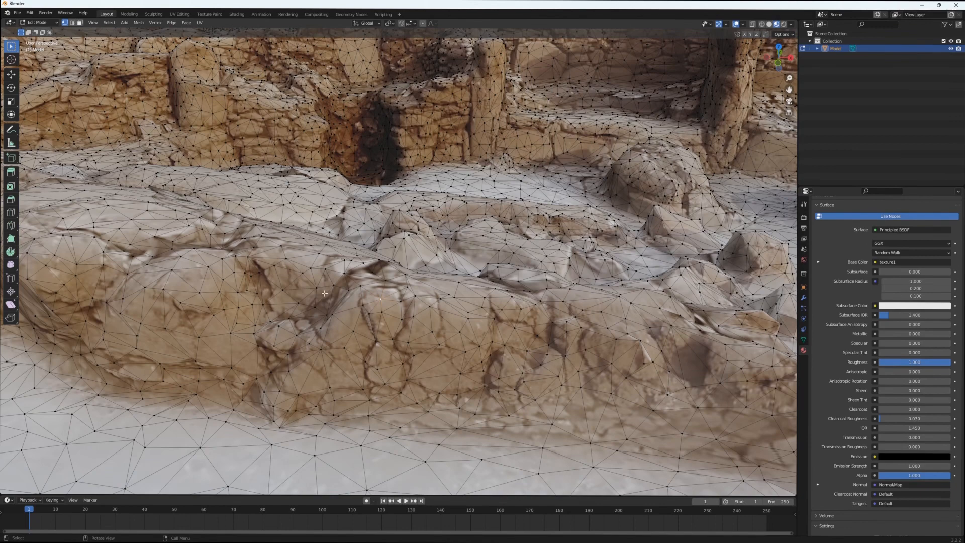
shift+drag(272, 261, 447, 366)
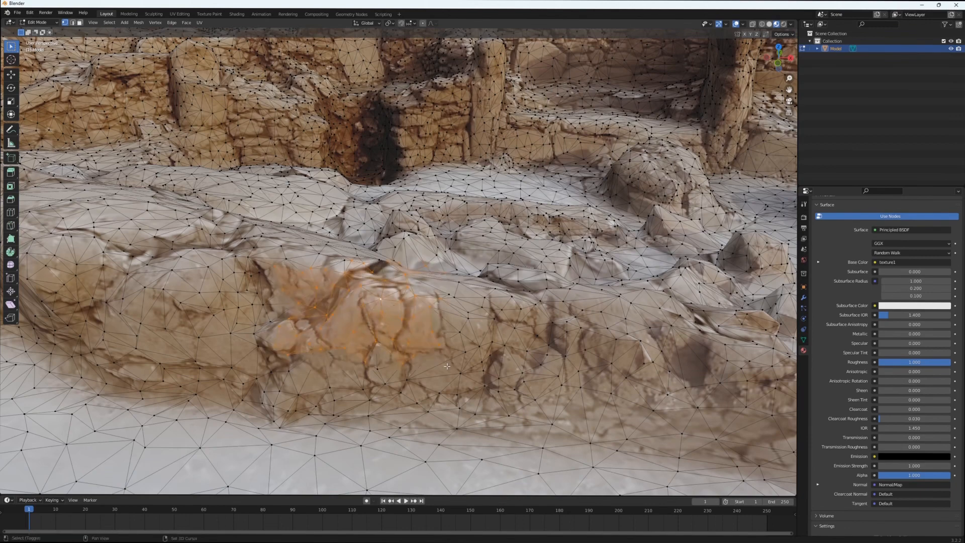
Step: Raise the selected patch vertically along the Z axis with the Move tool and delete its faces
click(11, 76)
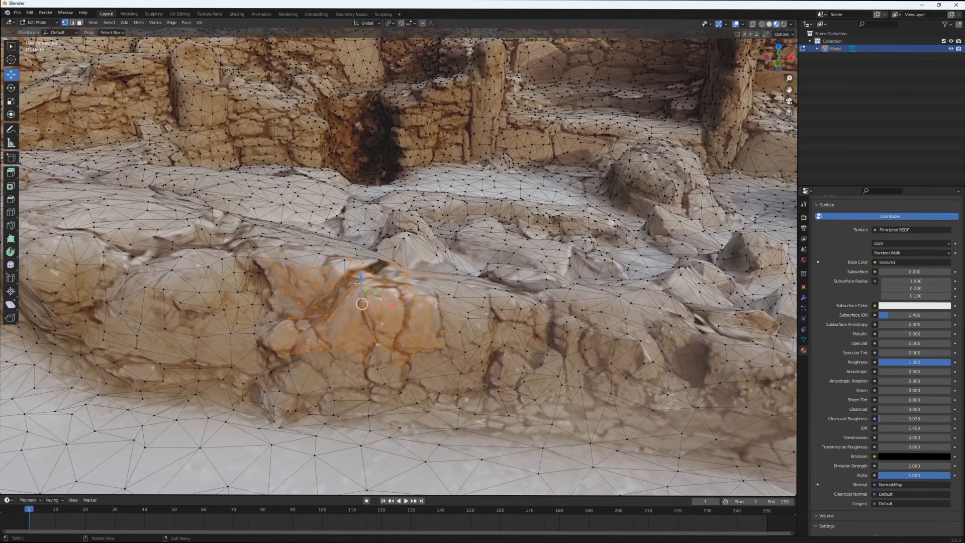
drag(361, 277, 370, 209)
drag(199, 245, 81, 153)
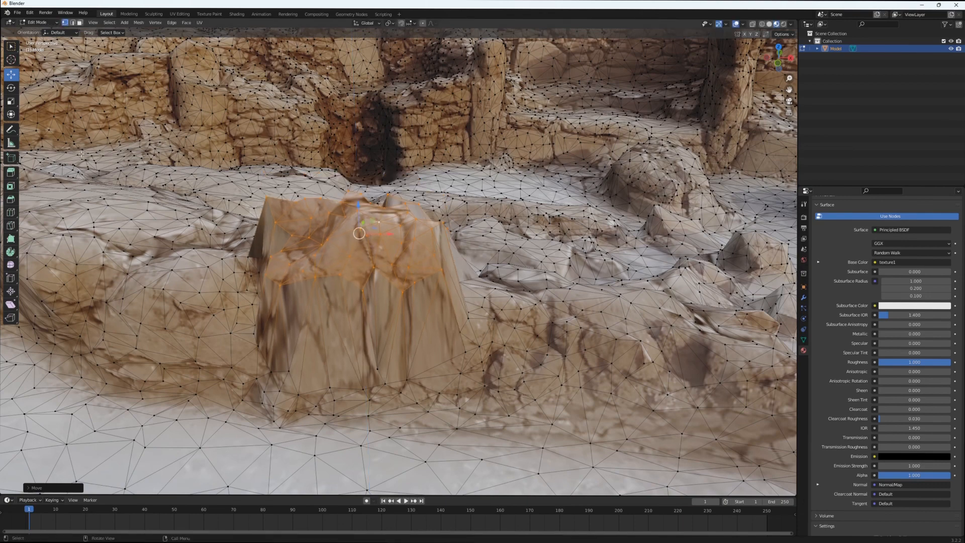
key(x)
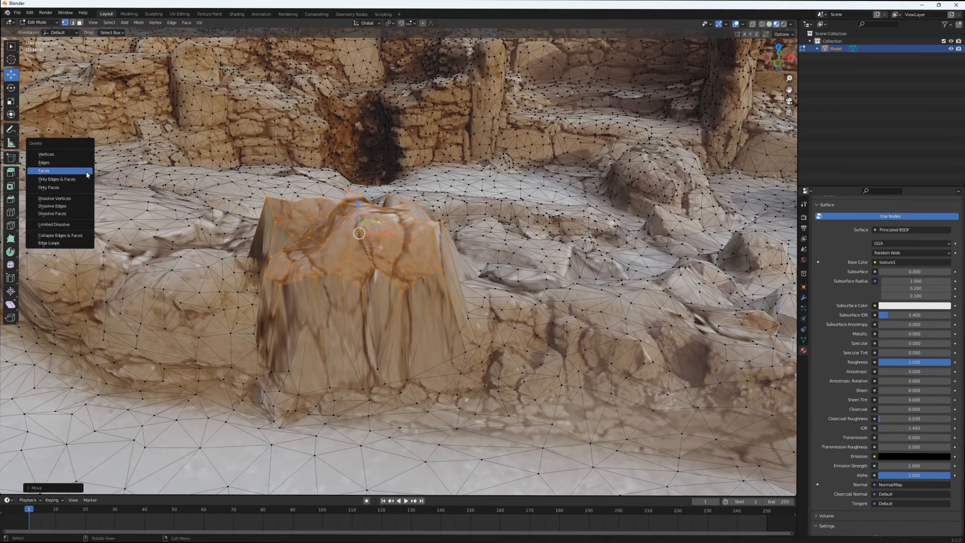
click(86, 171)
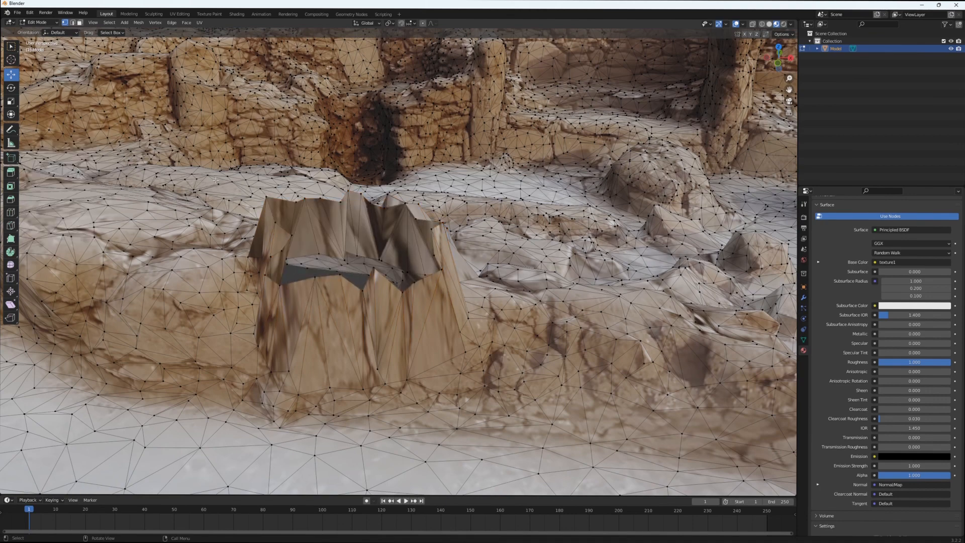
Step: Examine the opening and raised walls on the edited stone block from above, around its sides and from the pit floor
key(shift+grave)
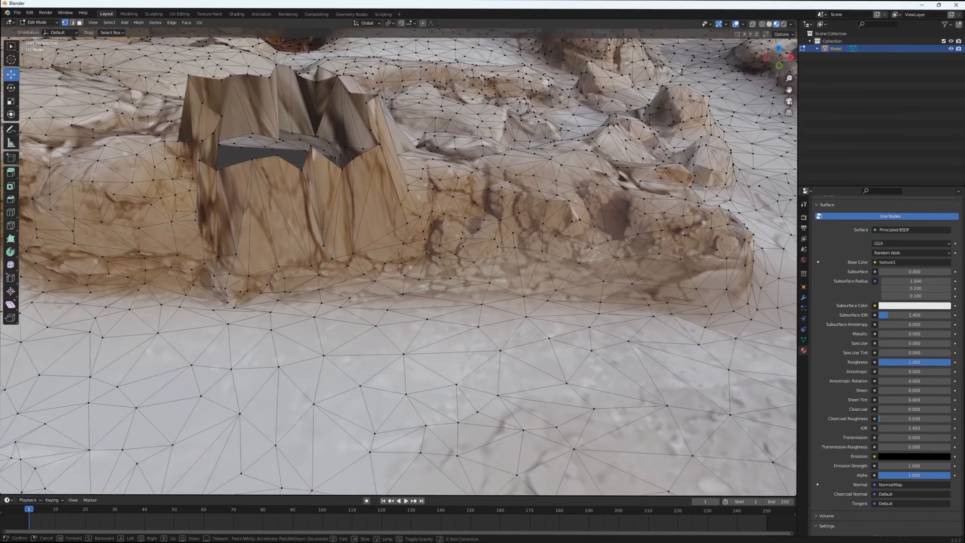
key(w)
key(s)
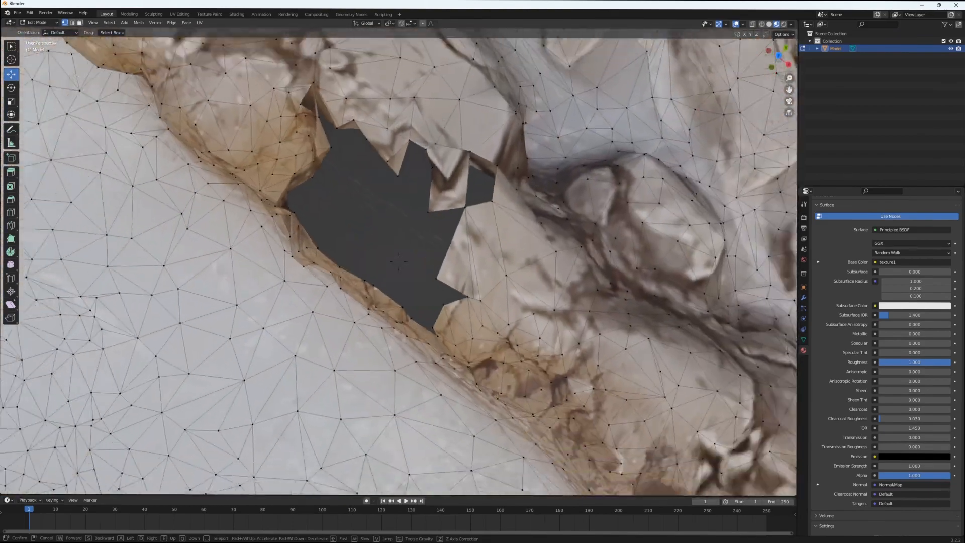
key(q)
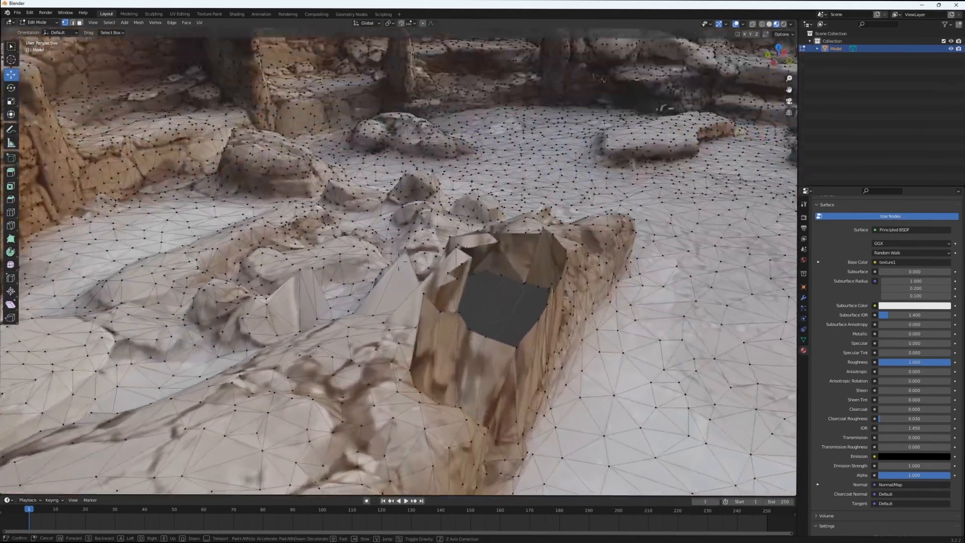
key(d)
key(s)
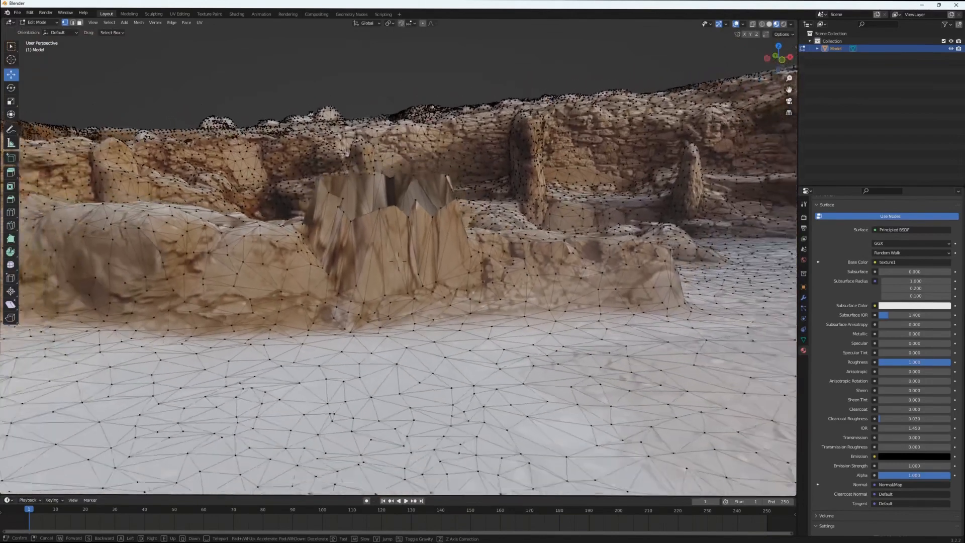
click(399, 261)
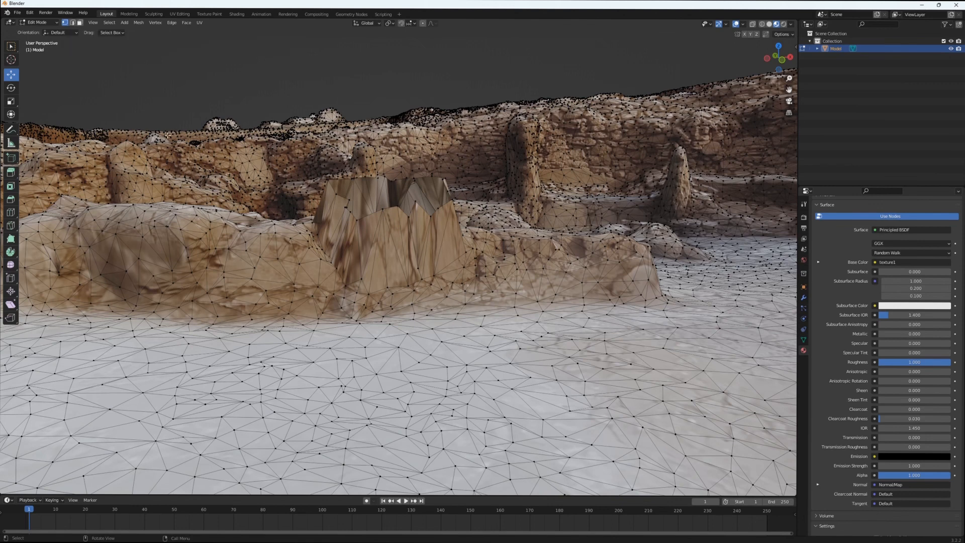
Step: In face selection mode, select the front faces of the raised walls on the stone block and delete them
click(275, 232)
shift+click(73, 25)
key(2)
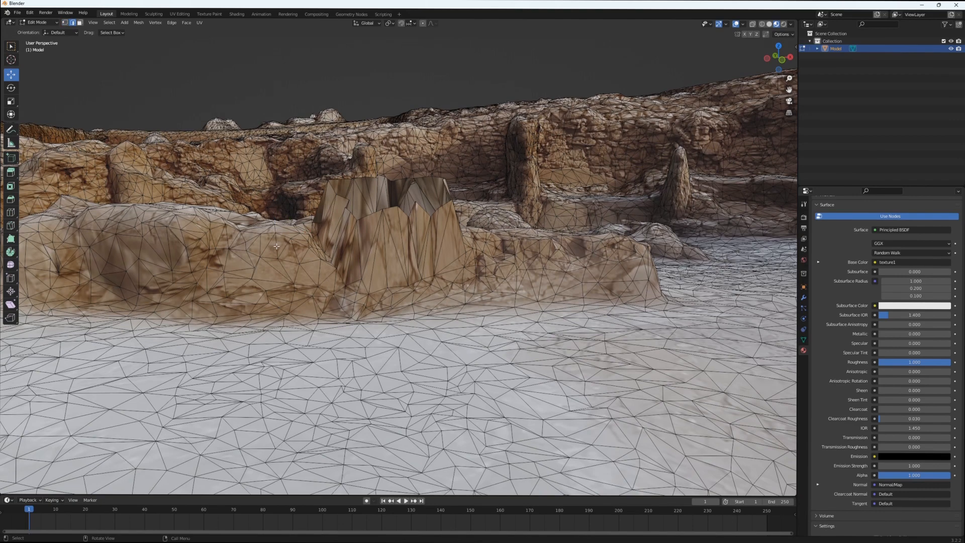
click(277, 246)
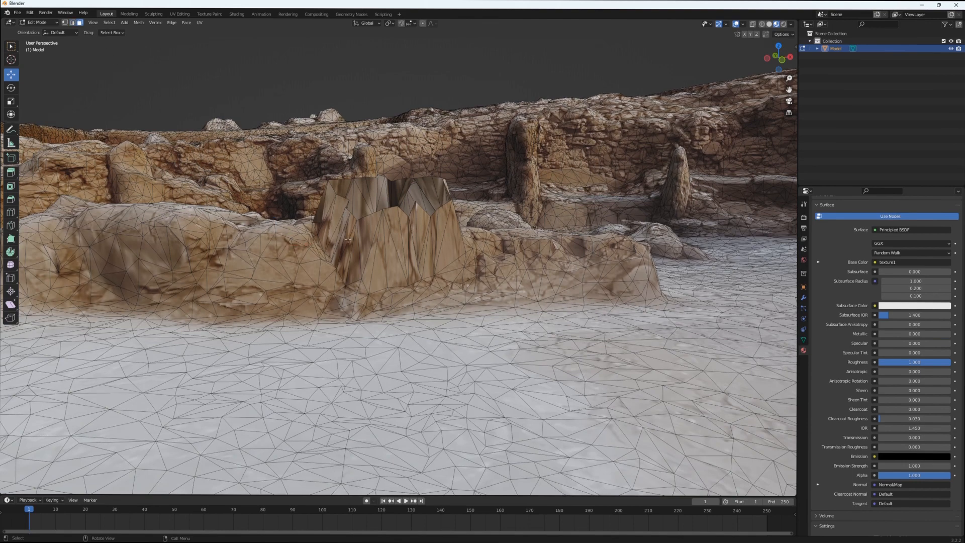
click(379, 264)
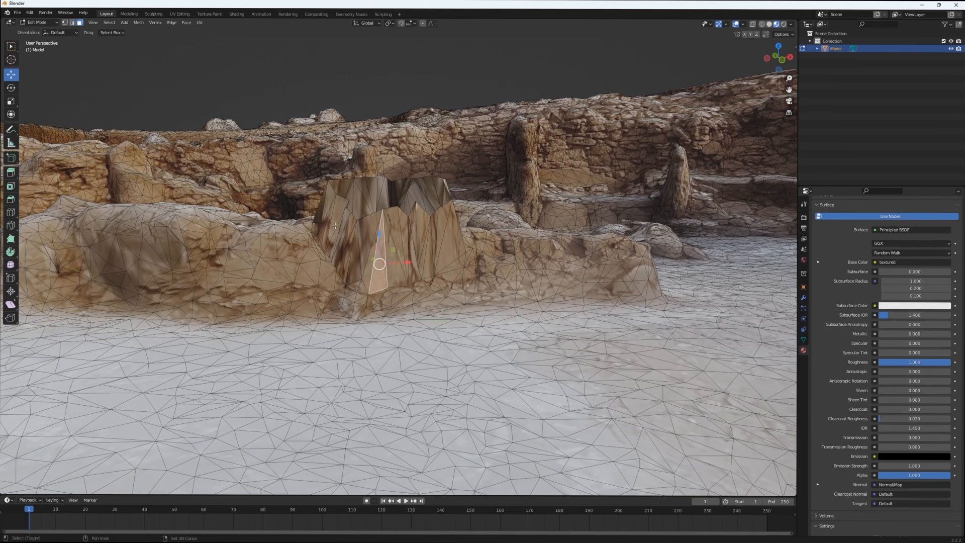
drag(332, 222, 450, 250)
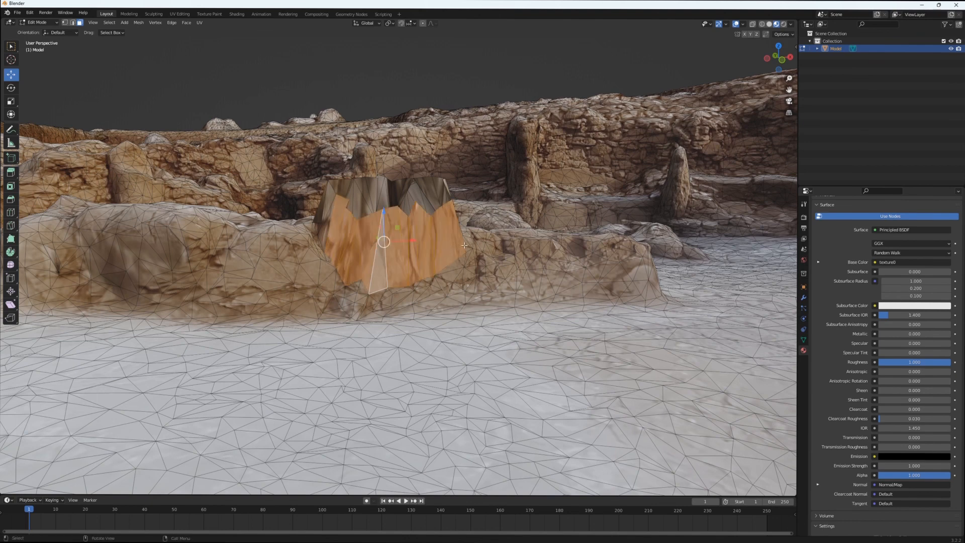
key(x)
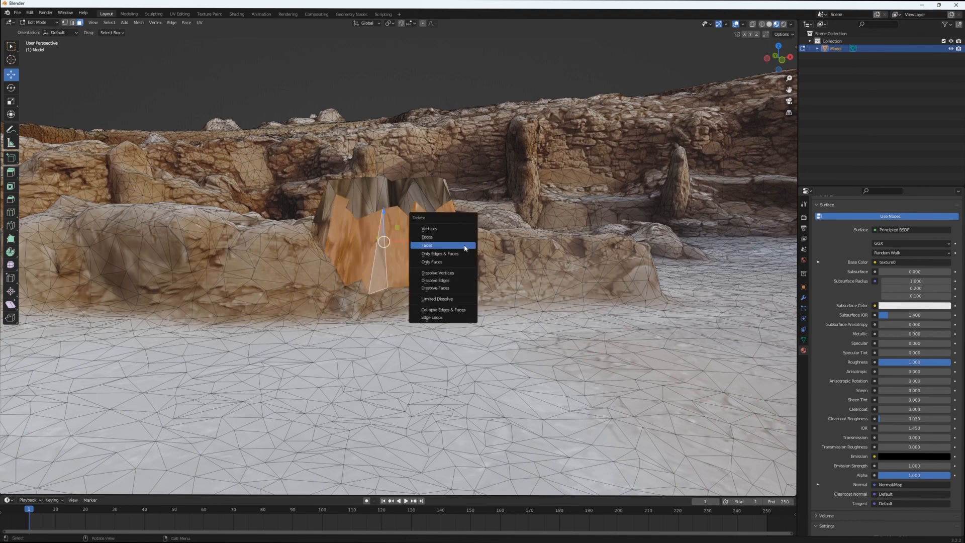
click(465, 247)
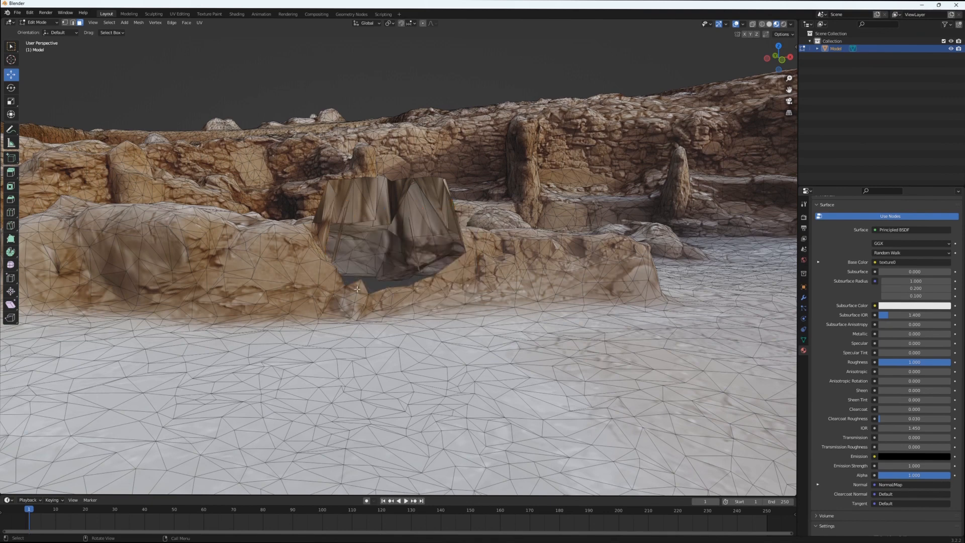
Step: Delete the block's front faces beside the new opening and the strip of faces remaining along its base
key(b)
drag(300, 285, 349, 292)
key(x)
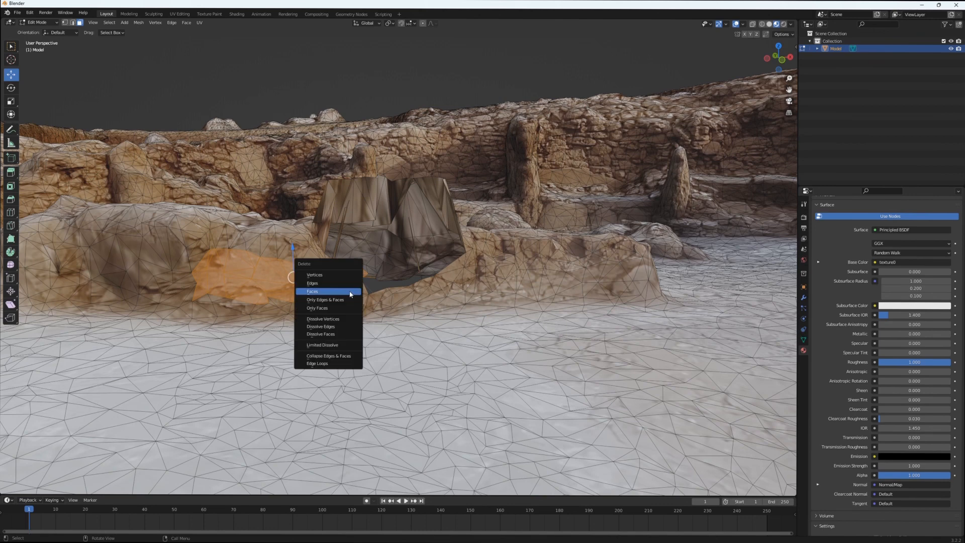
click(350, 293)
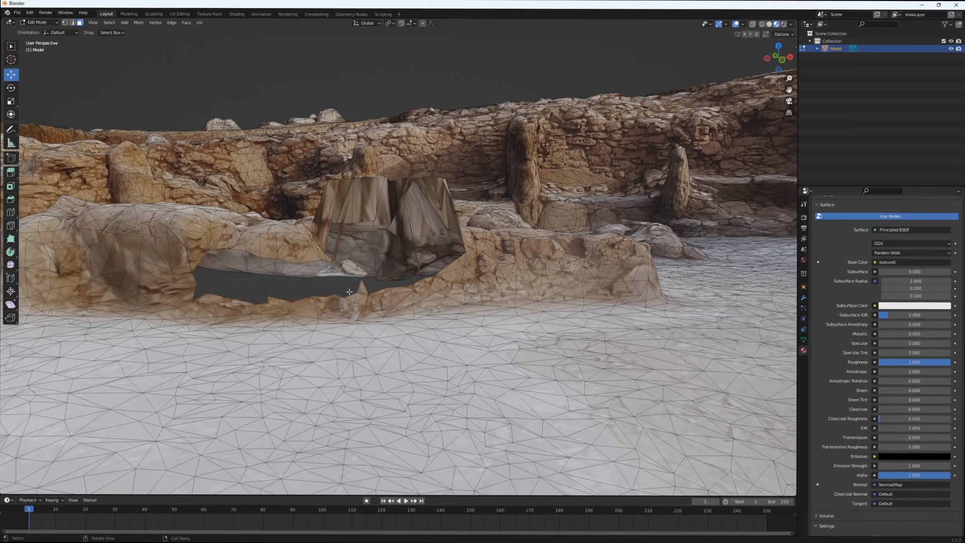
drag(214, 287, 408, 314)
key(x)
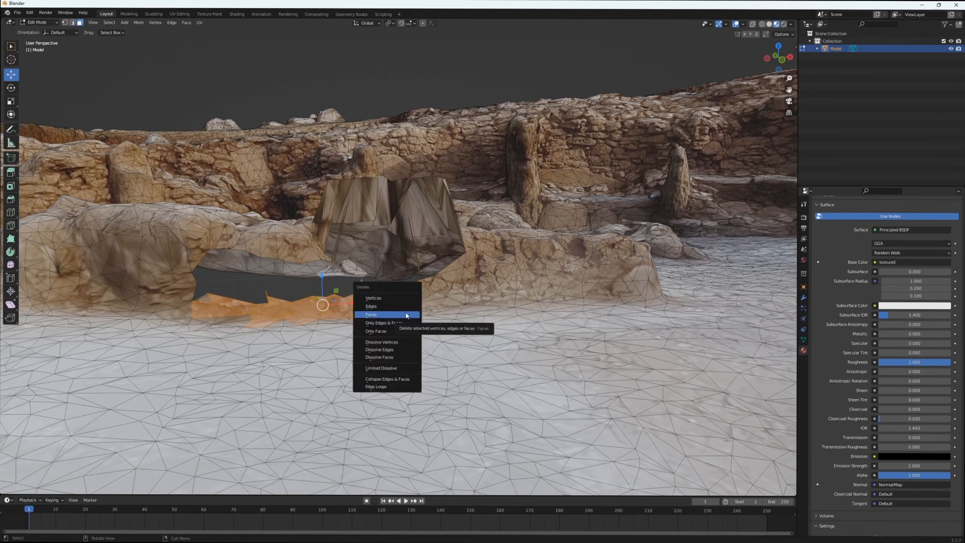
click(395, 316)
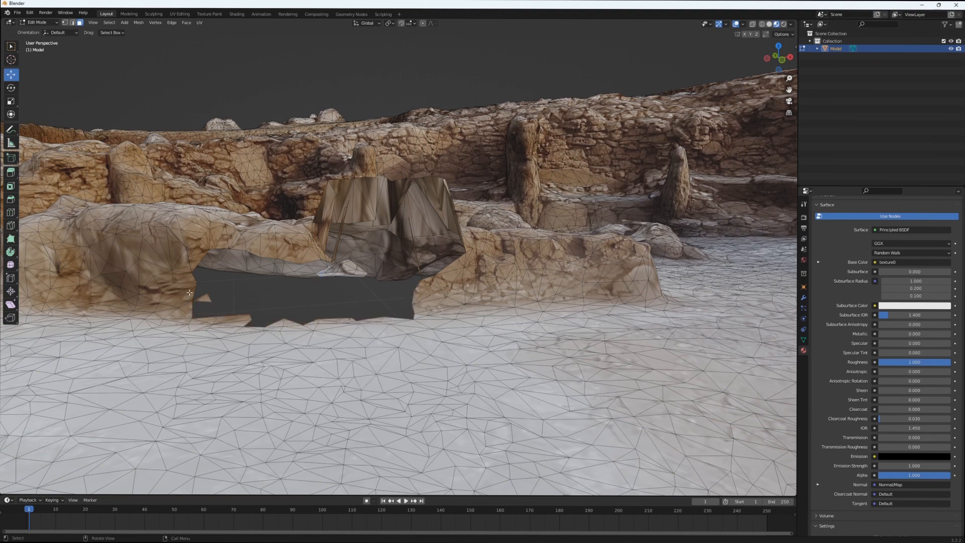
Step: Widen the opening further along the block's front by deleting the adjoining faces and the loose leftover fragments
key(b)
drag(60, 272, 262, 318)
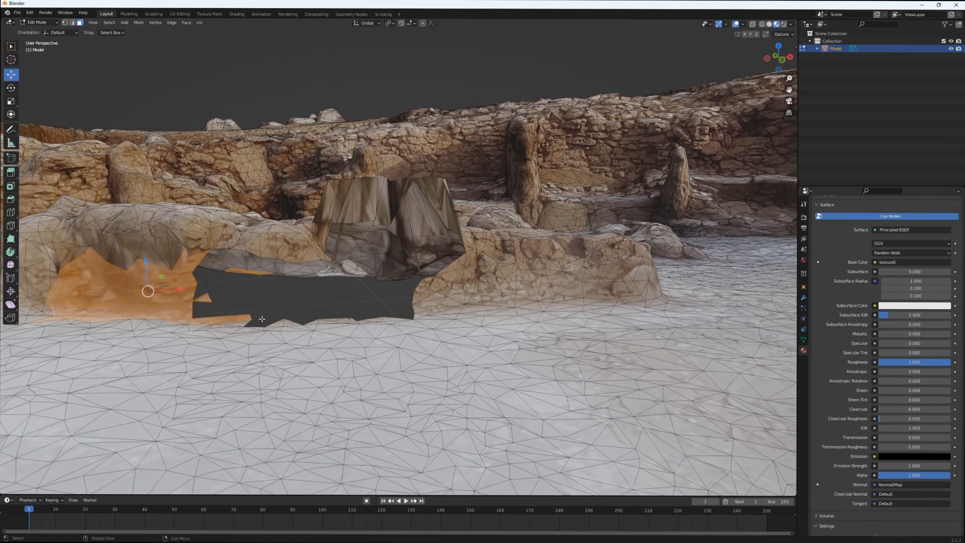
key(x)
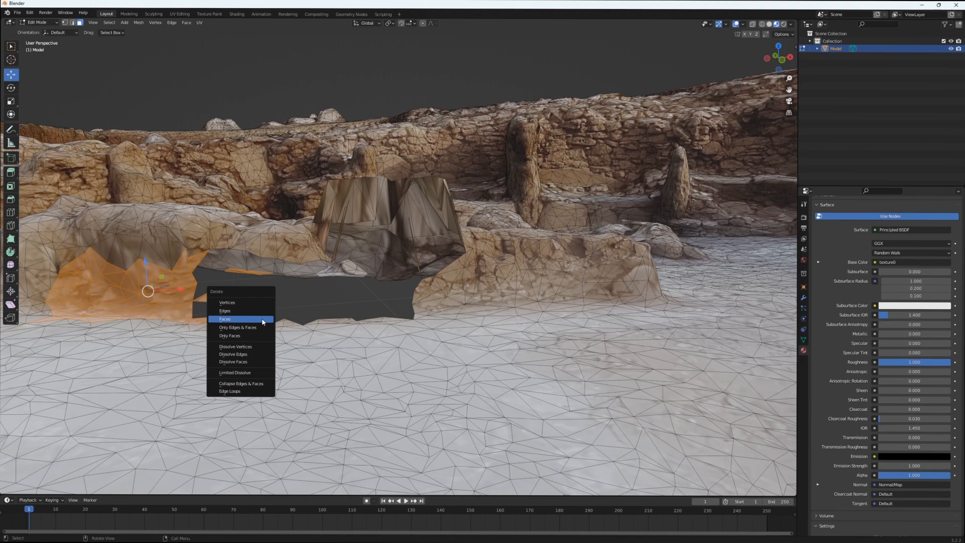
click(263, 322)
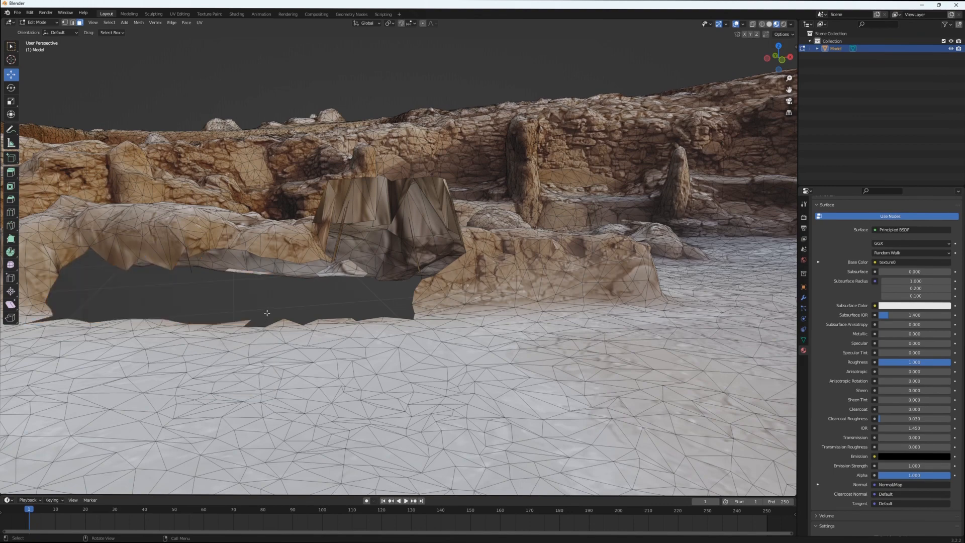
Step: Examine the cut stone block up close and from its end, and the whole excavation pit from above and from the surrounding slopes
key(shift+grave)
key(w)
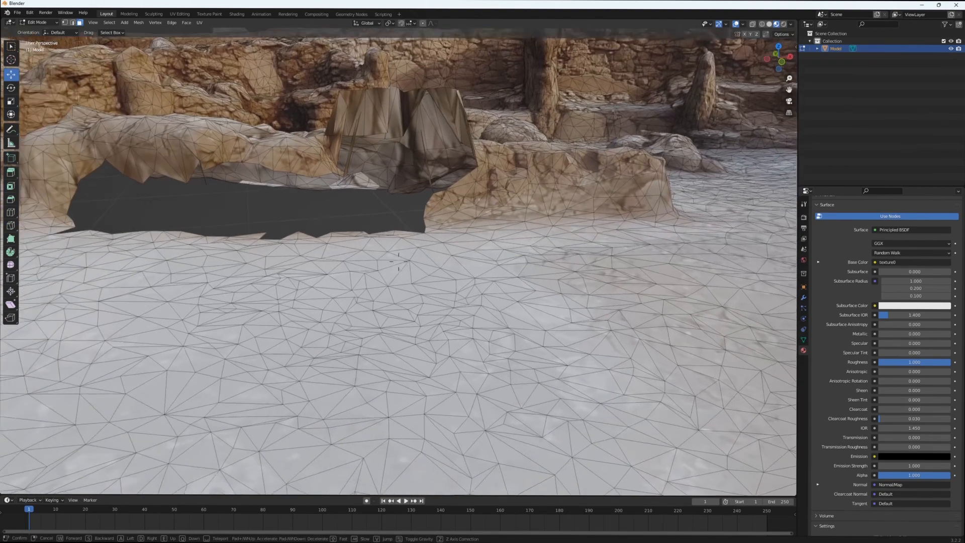
key(s)
key(d)
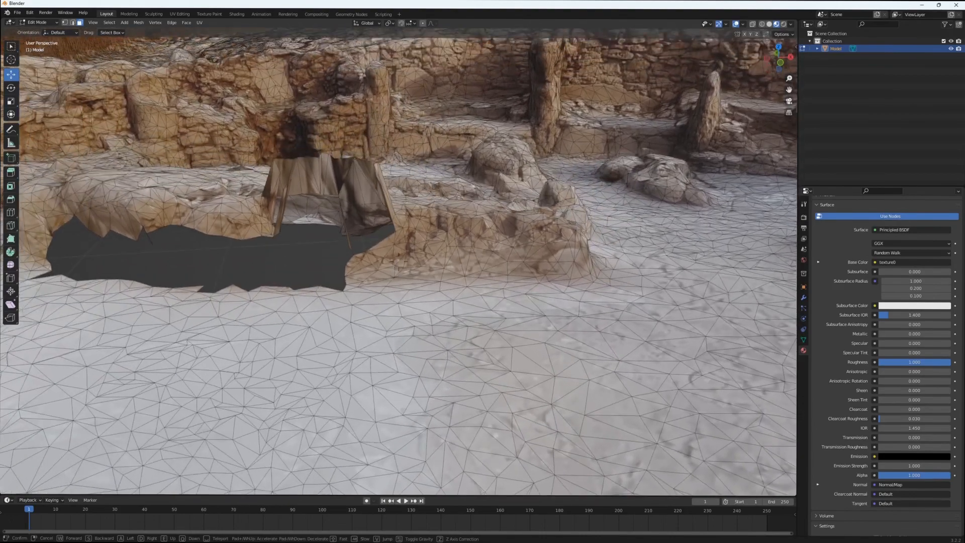
key(d)
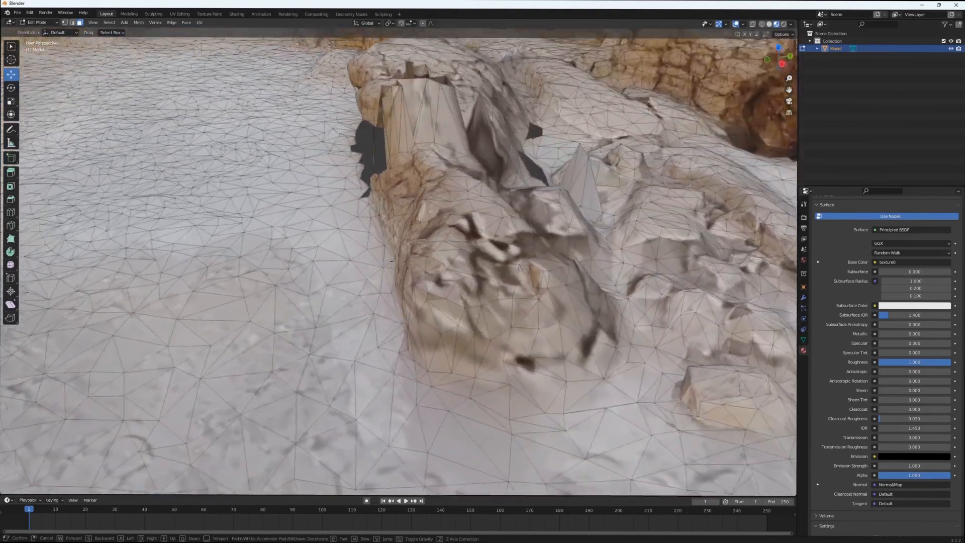
key(s)
key(s)
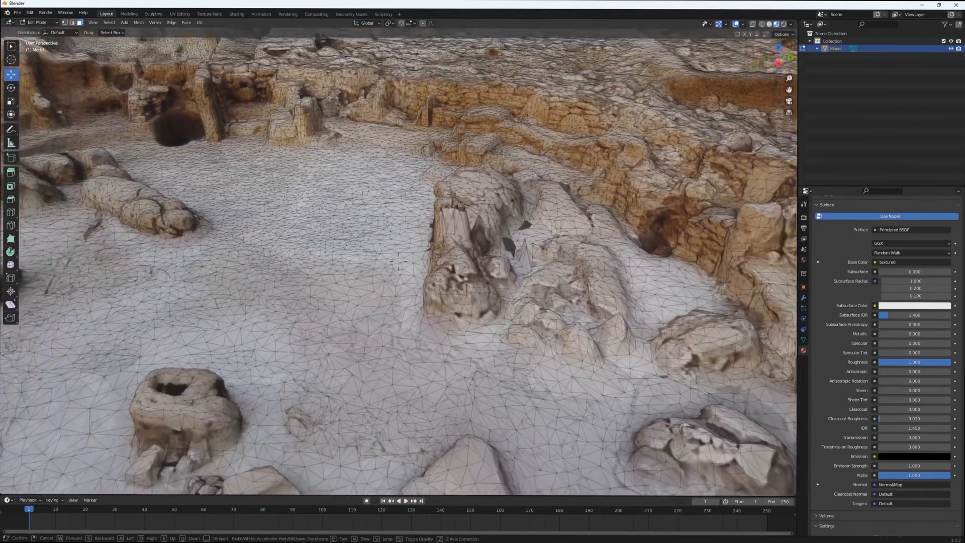
key(s)
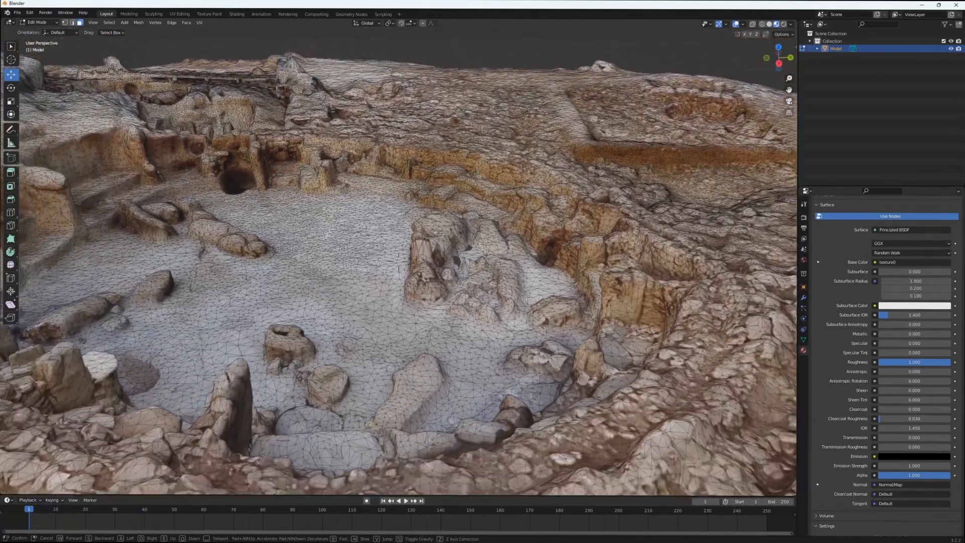
key(s)
key(a)
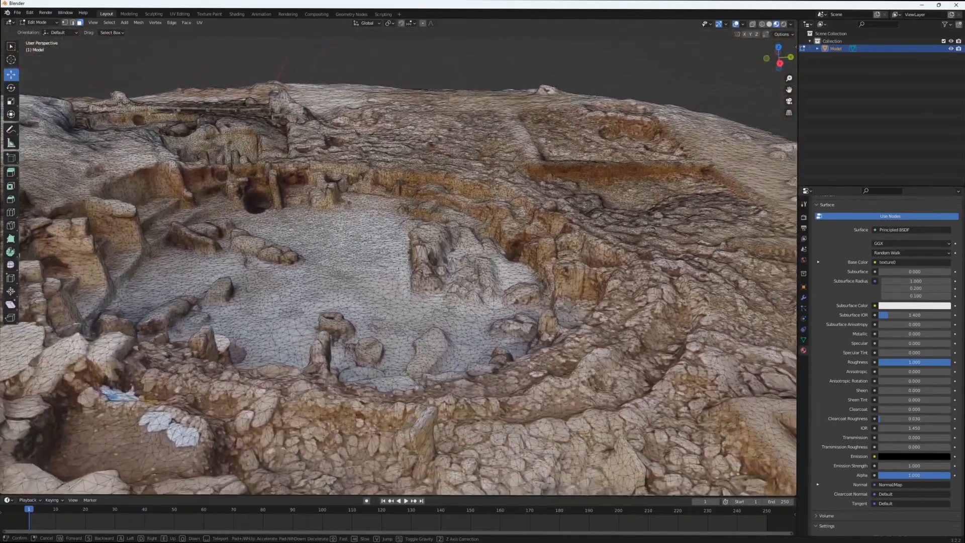
key(a)
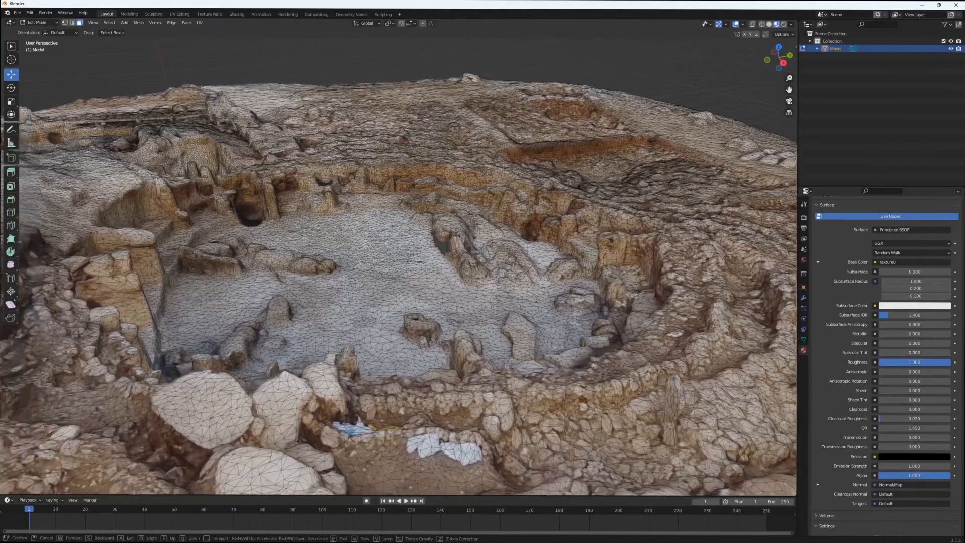
key(a)
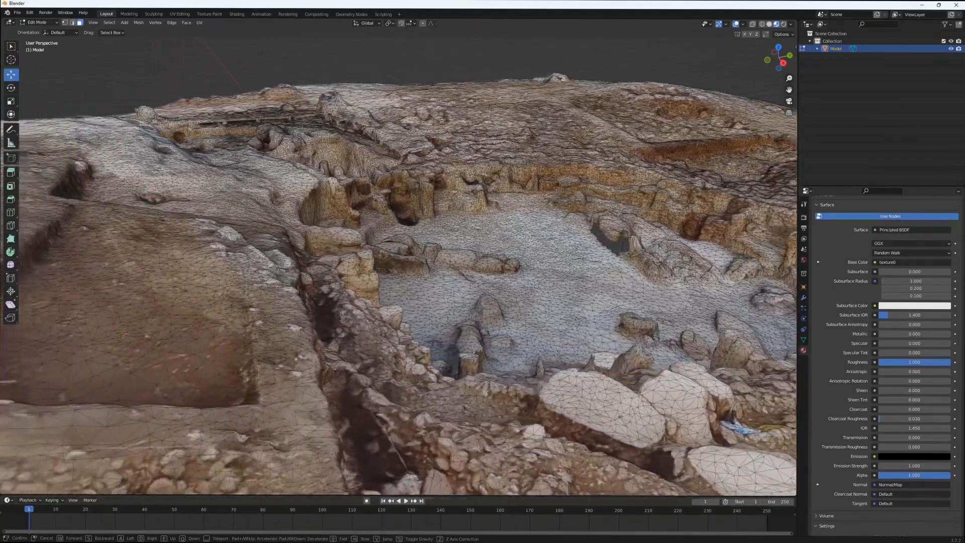
key(a)
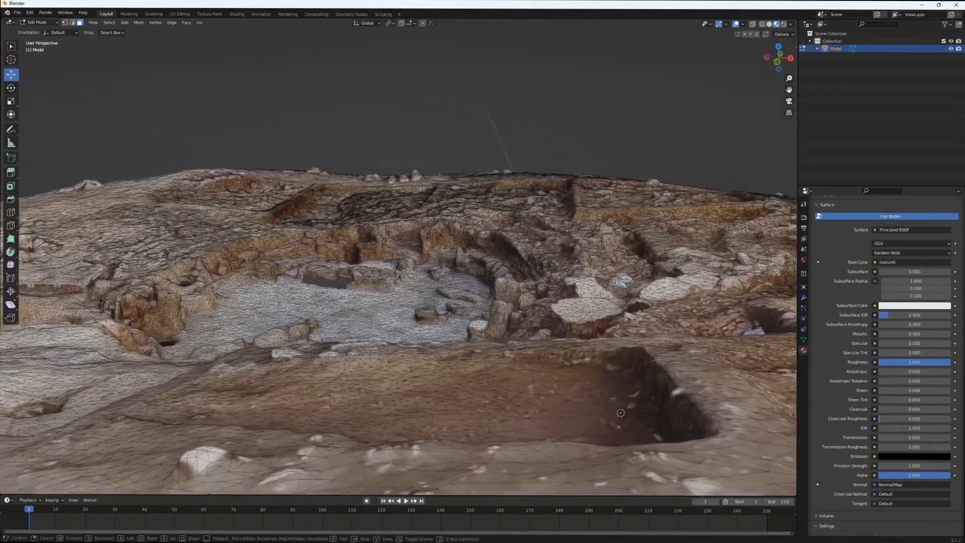
key(w)
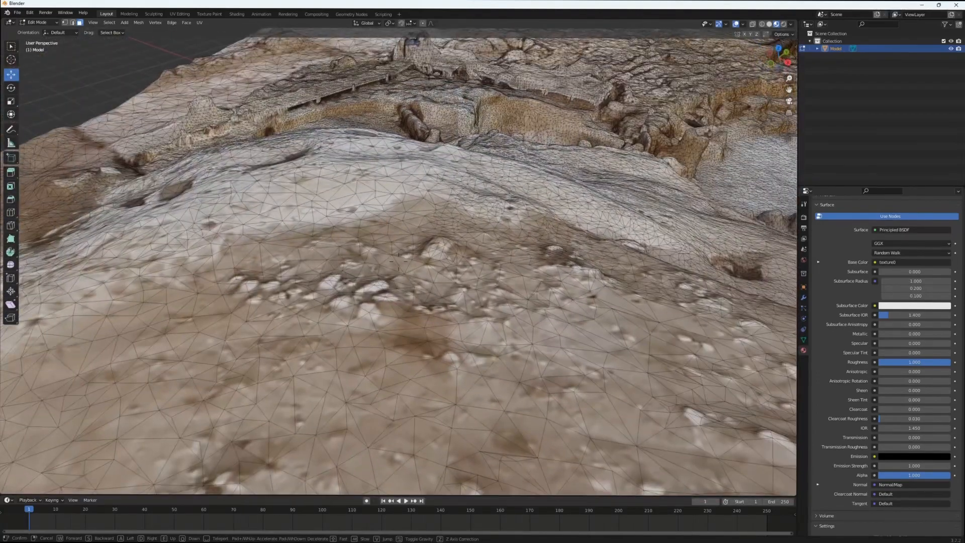
click(399, 261)
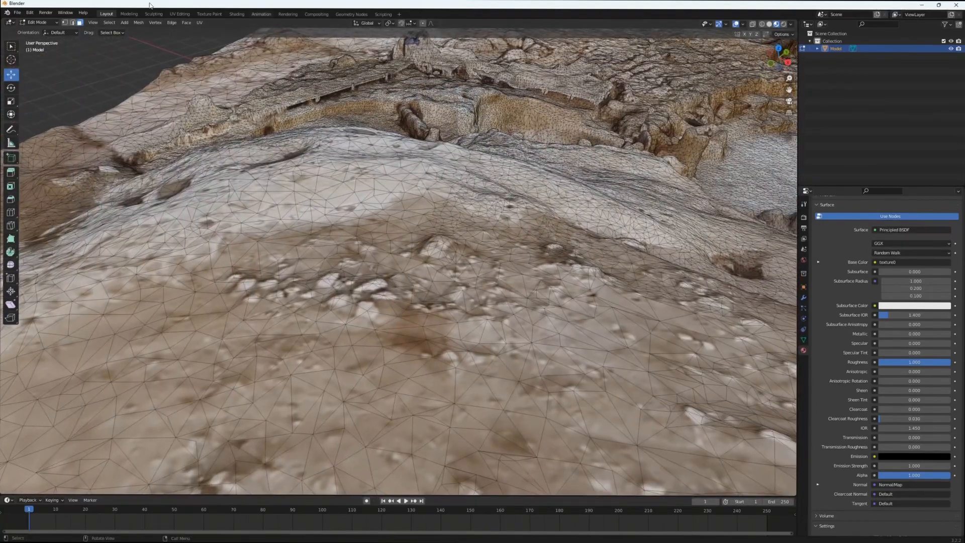
Step: Return the model to Object Mode and start walk navigation over the scanned site
click(38, 22)
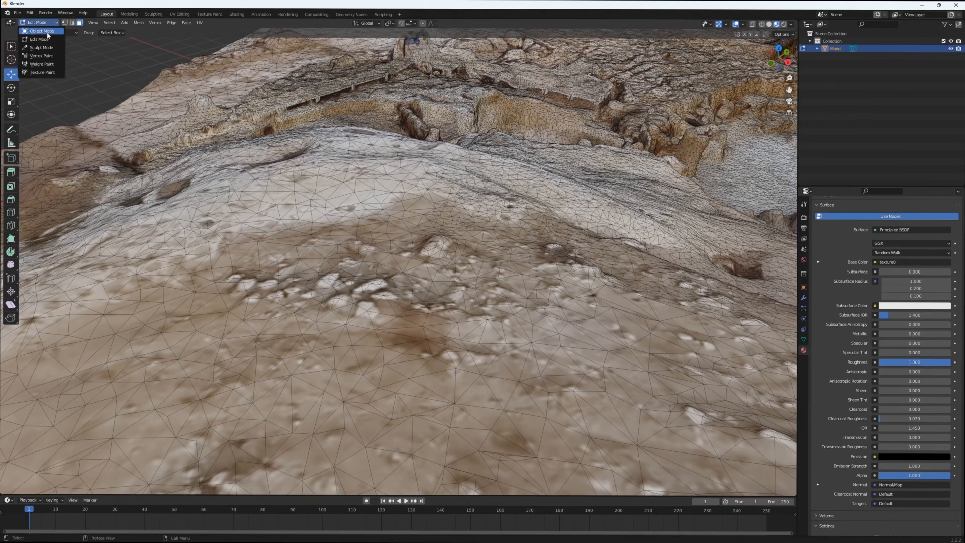
click(47, 32)
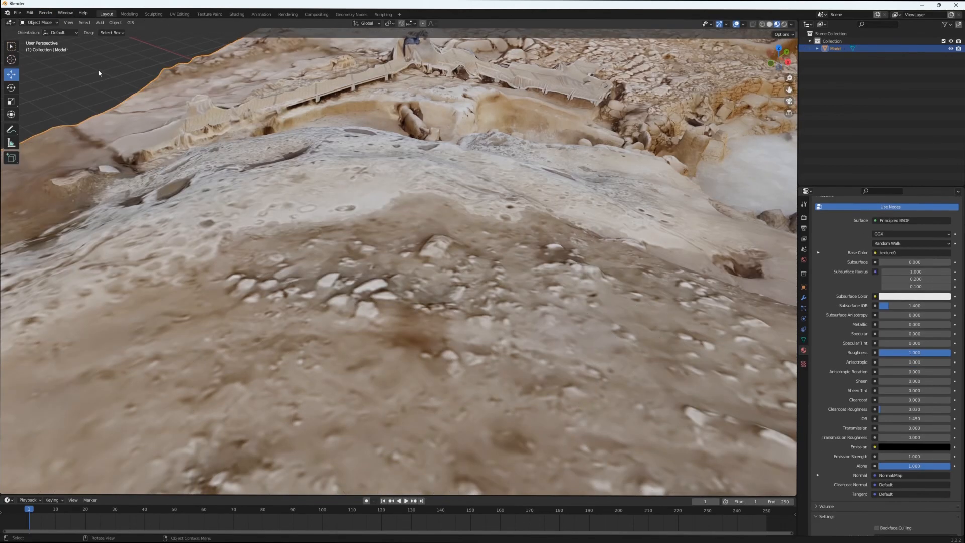
key(shift+grave)
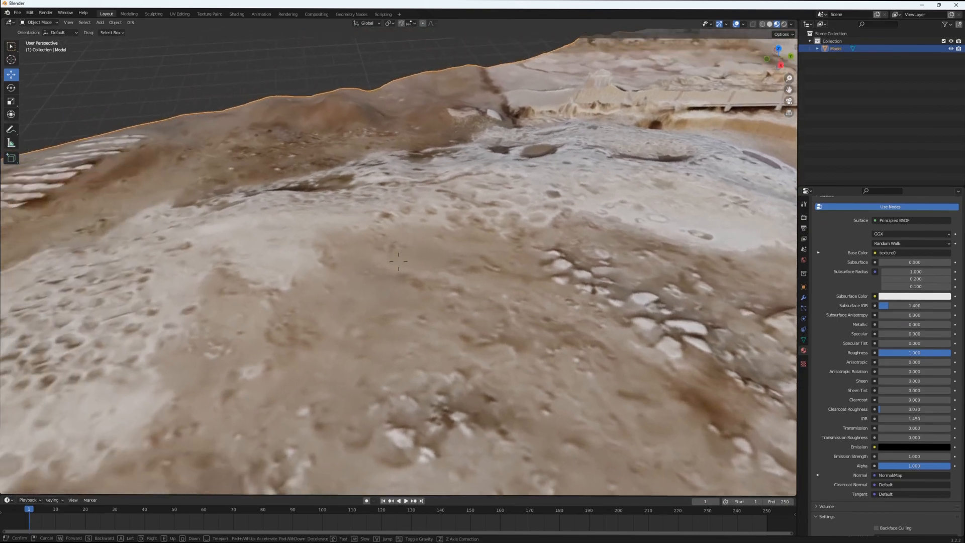
Step: Examine the pitted pale ground beside the stone path and the weathered rock outcrop next to it up close
key(w)
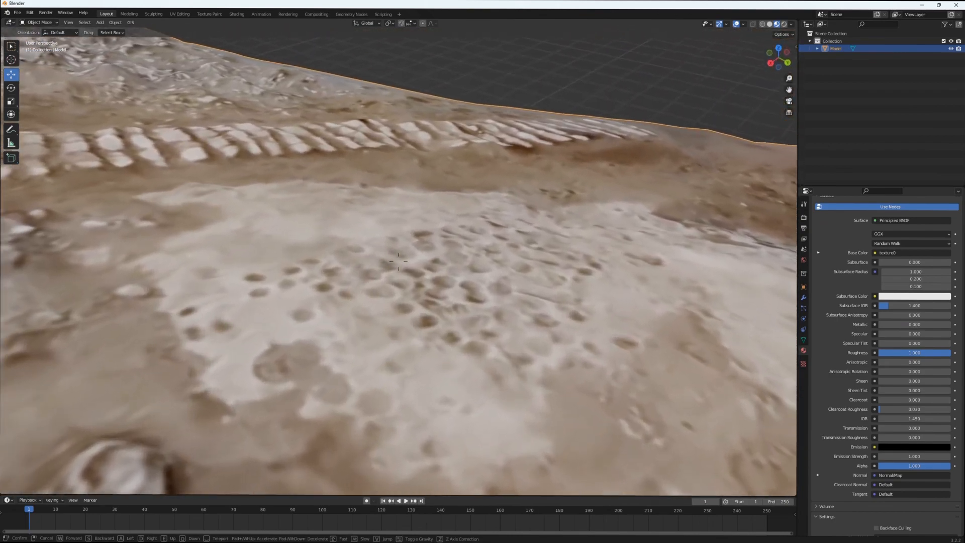
key(d)
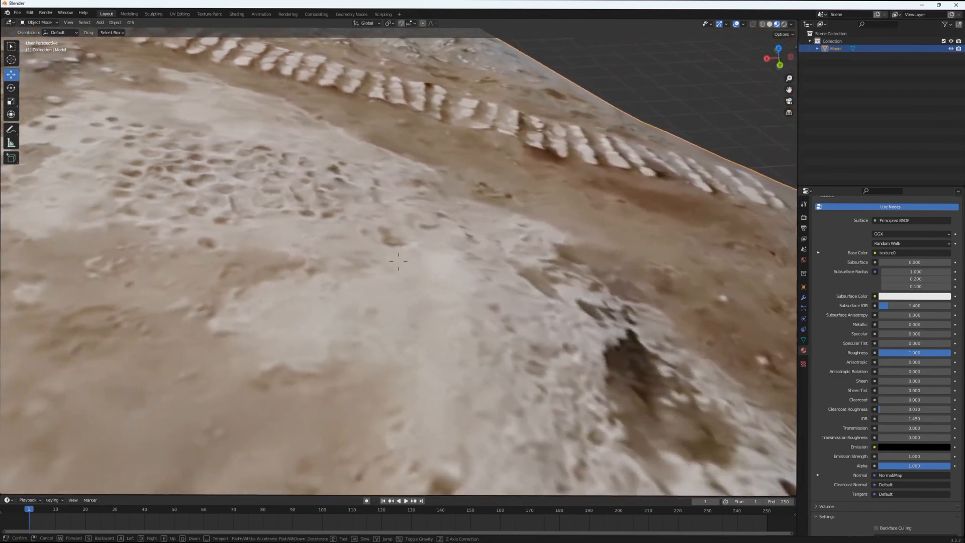
key(d)
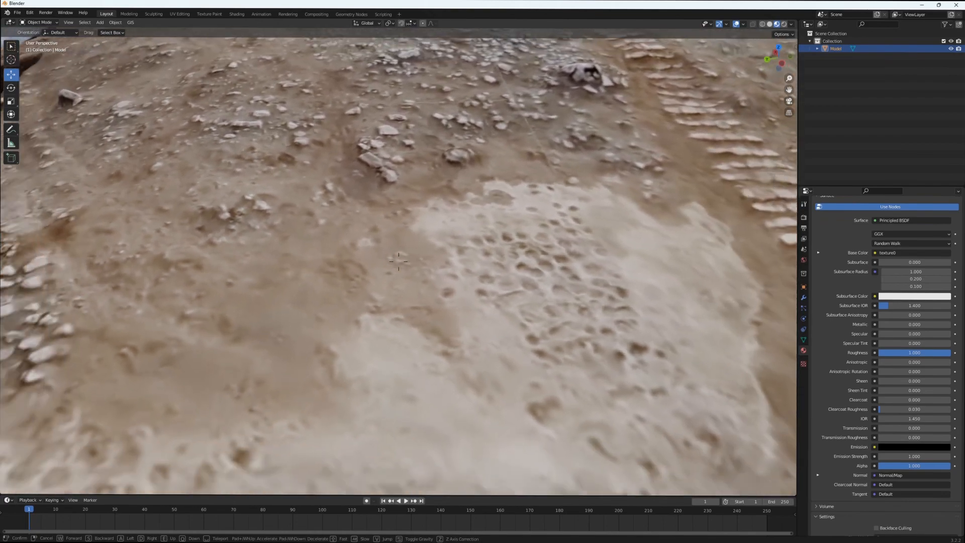
key(d)
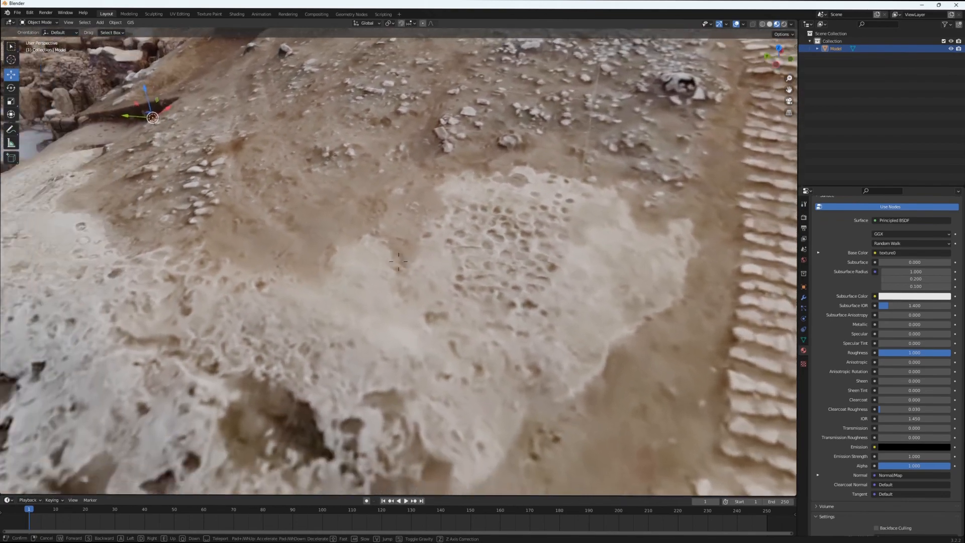
key(d)
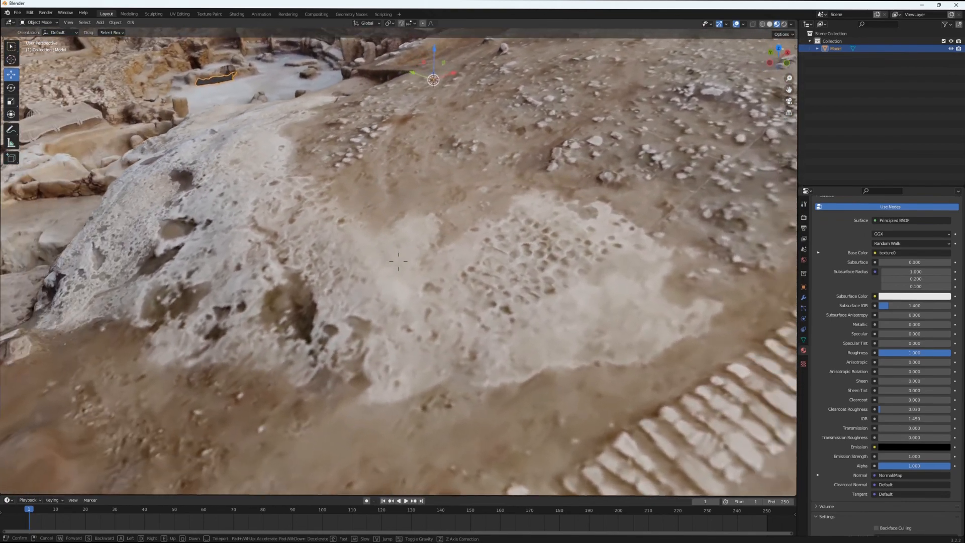
key(d)
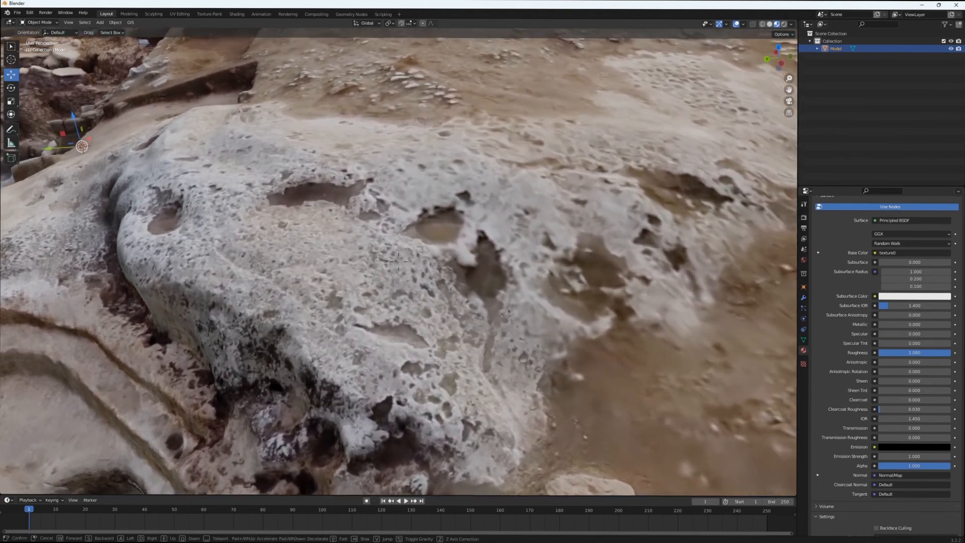
key(d)
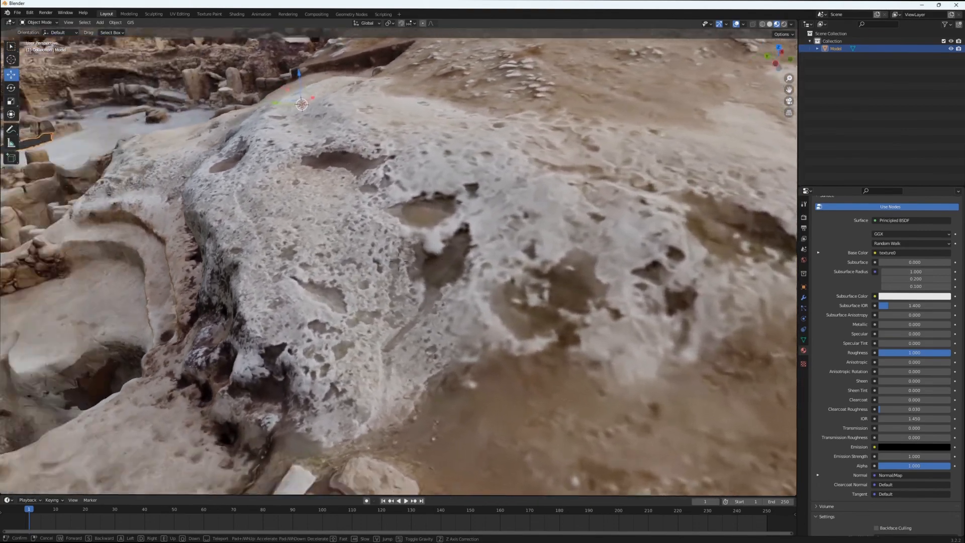
key(d)
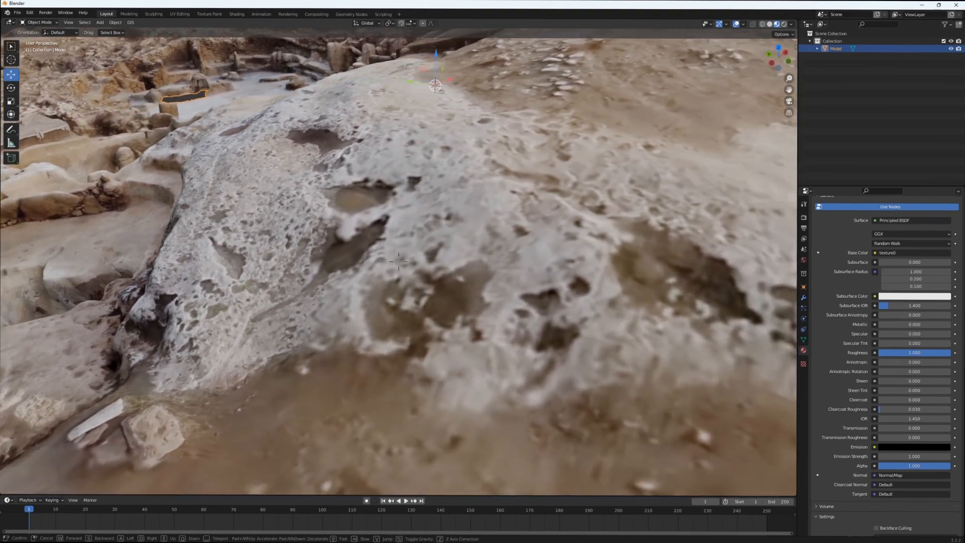
key(d)
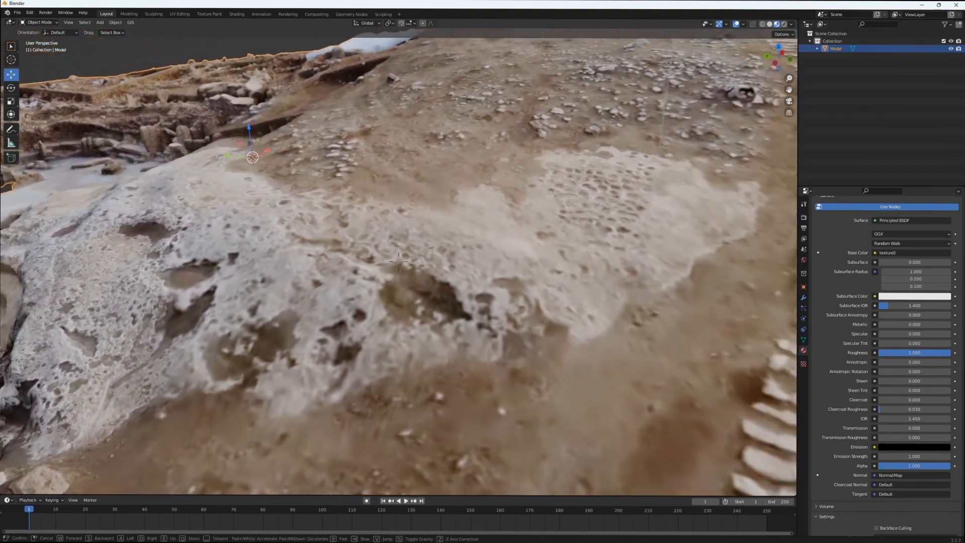
Step: Survey the whole excavation site from outside its edge, end walk navigation there, and deselect the model
key(s)
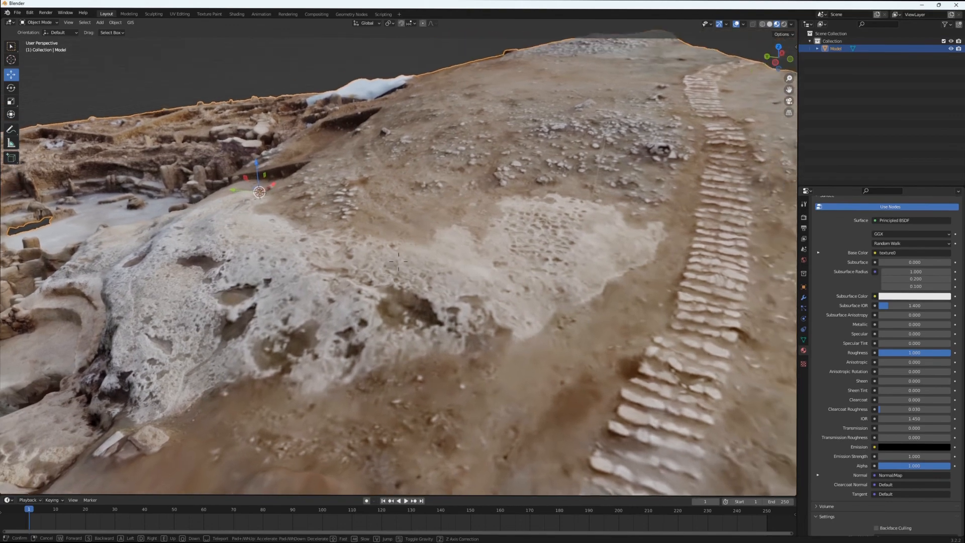
key(s)
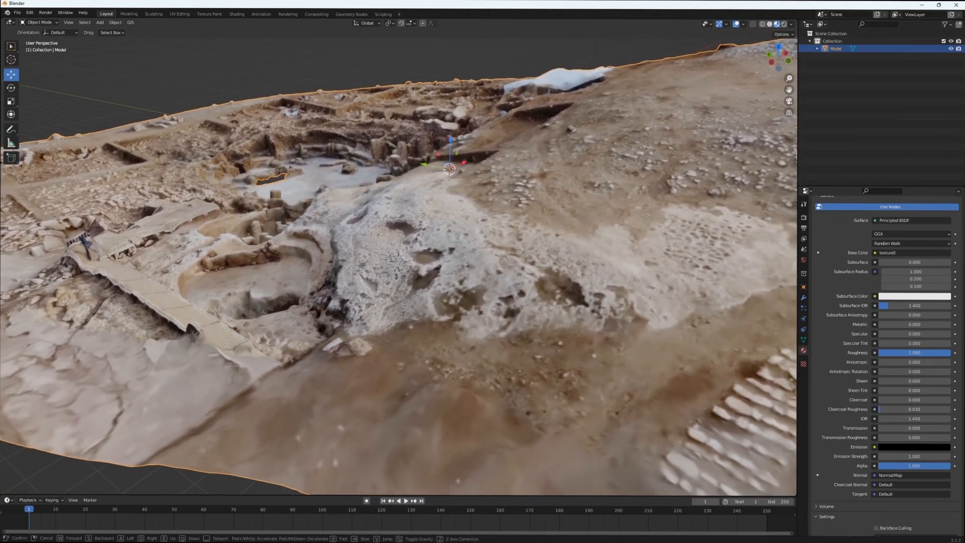
key(s)
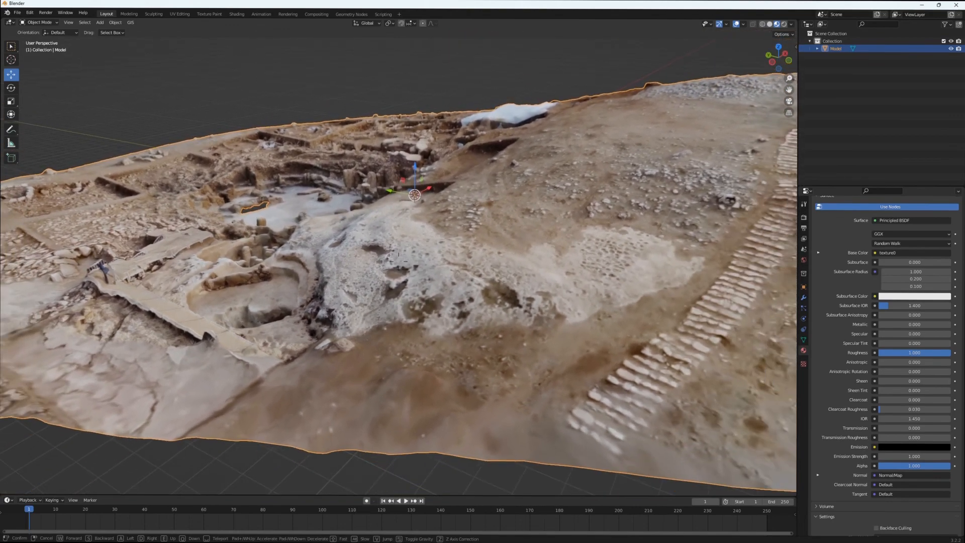
key(s)
key(d)
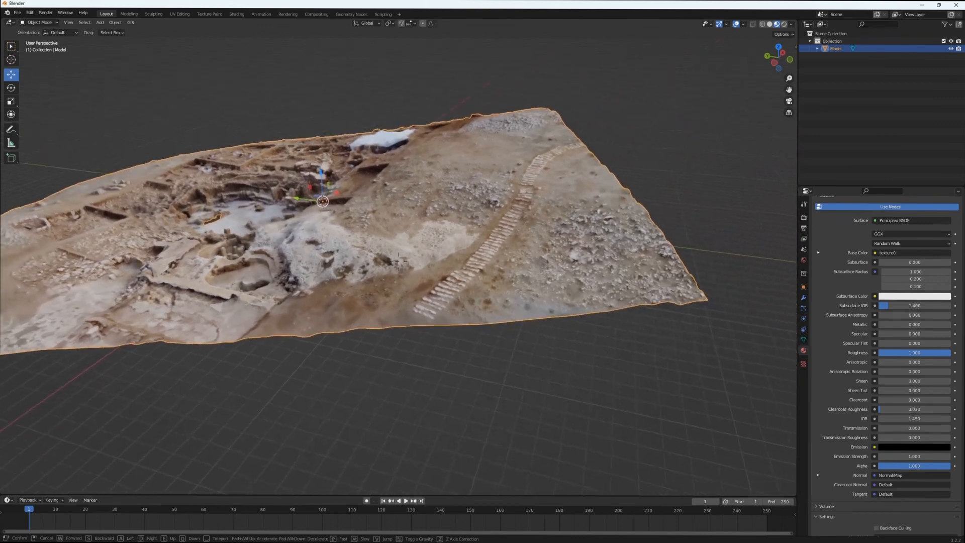
key(w)
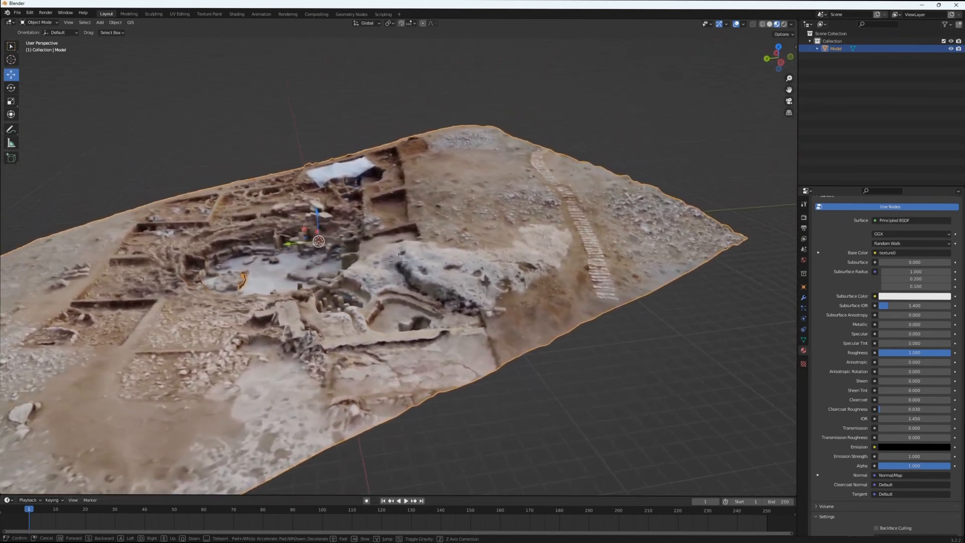
click(398, 262)
click(385, 114)
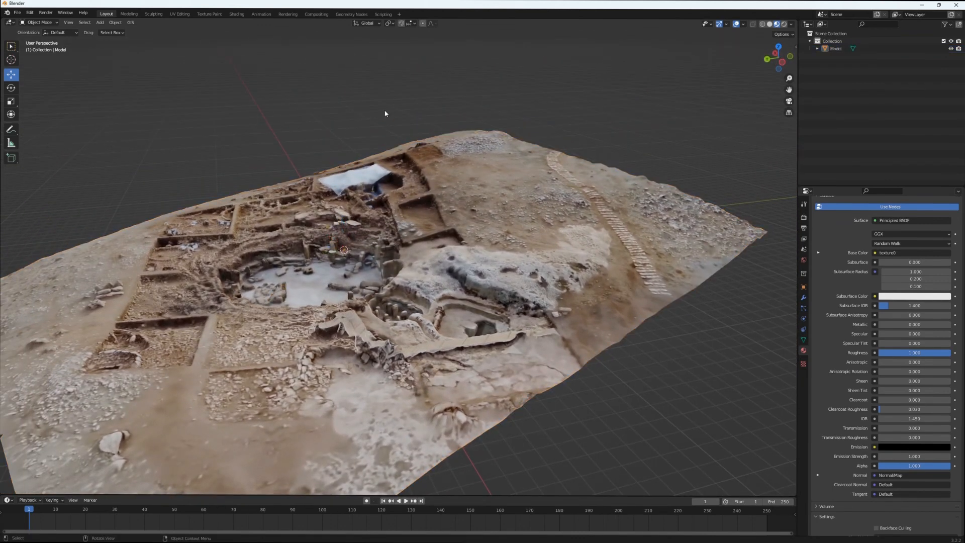